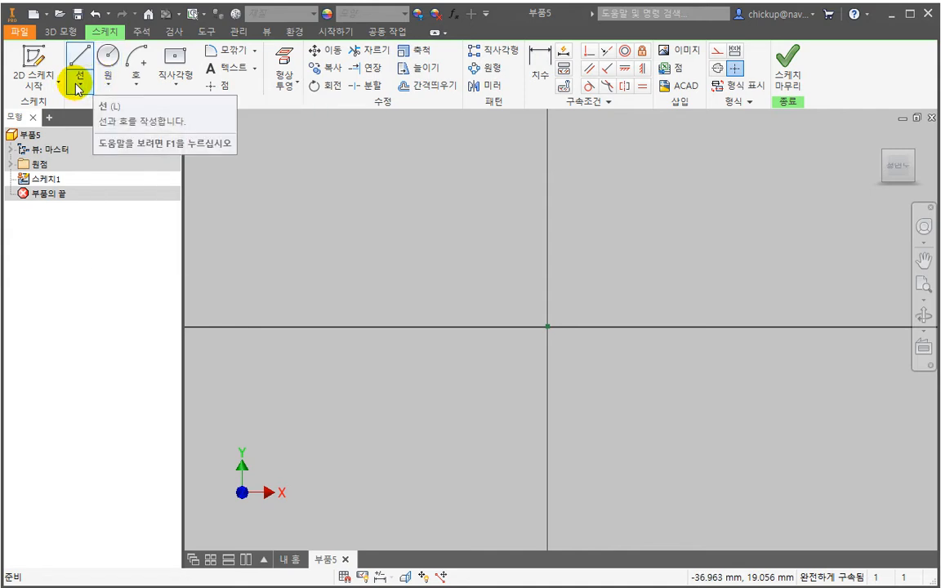
- Look through the variants offered for the line, circle, arc, rectangle, fillet and text sketch tools
left_click(81, 85)
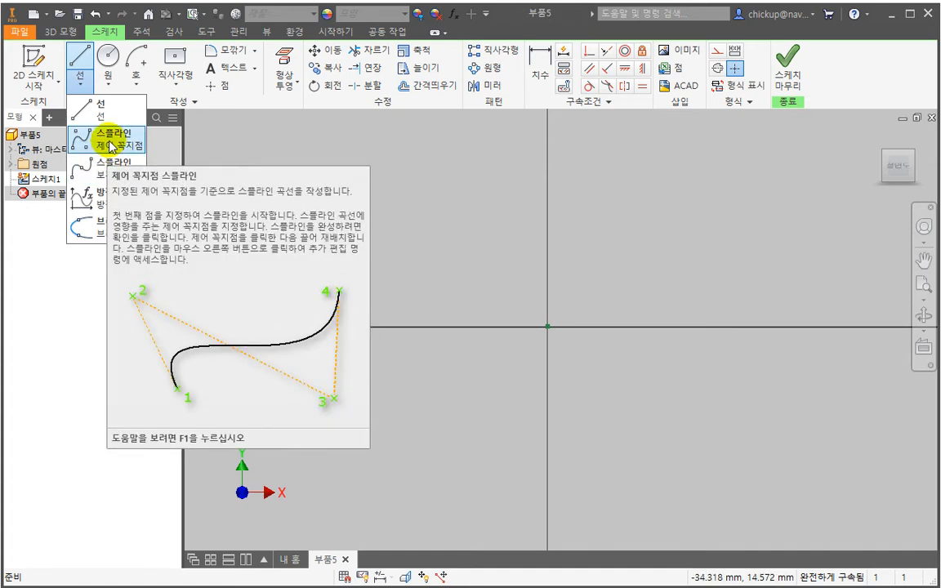
left_click(108, 85)
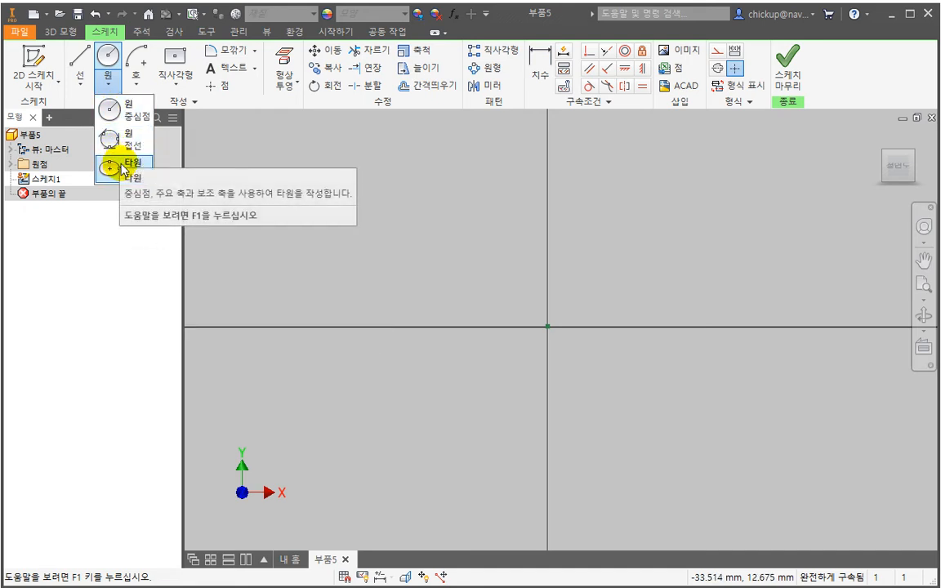
left_click(131, 83)
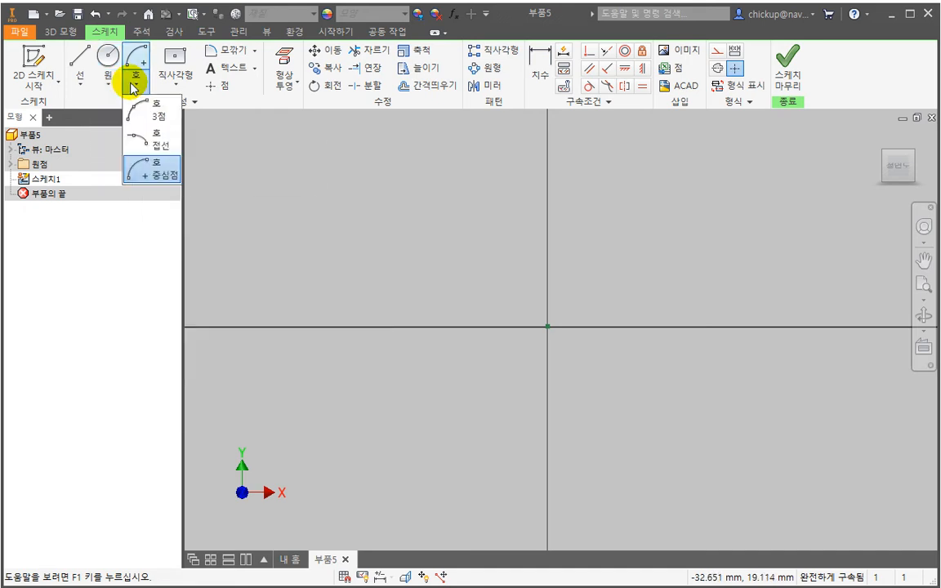
left_click(223, 120)
left_click(172, 77)
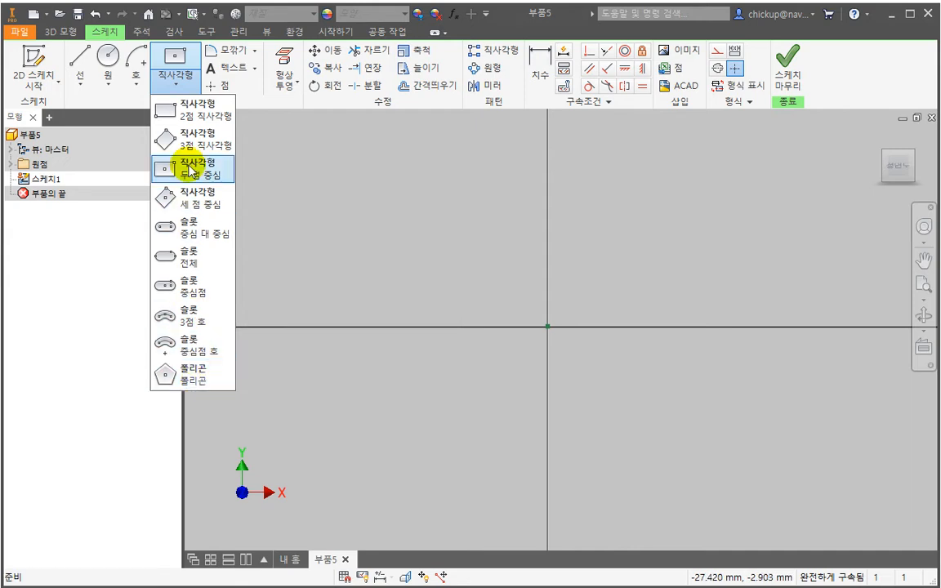
left_click(283, 181)
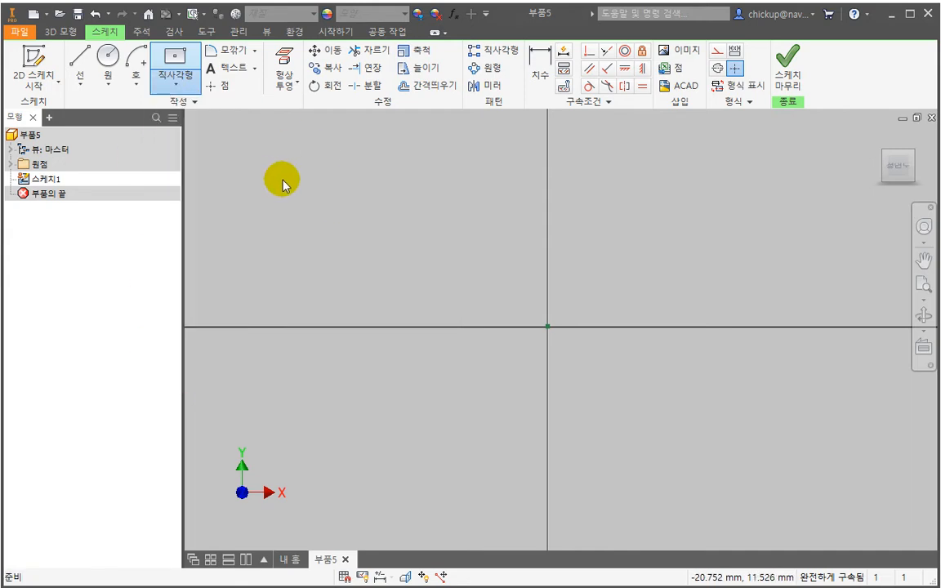
left_click(255, 50)
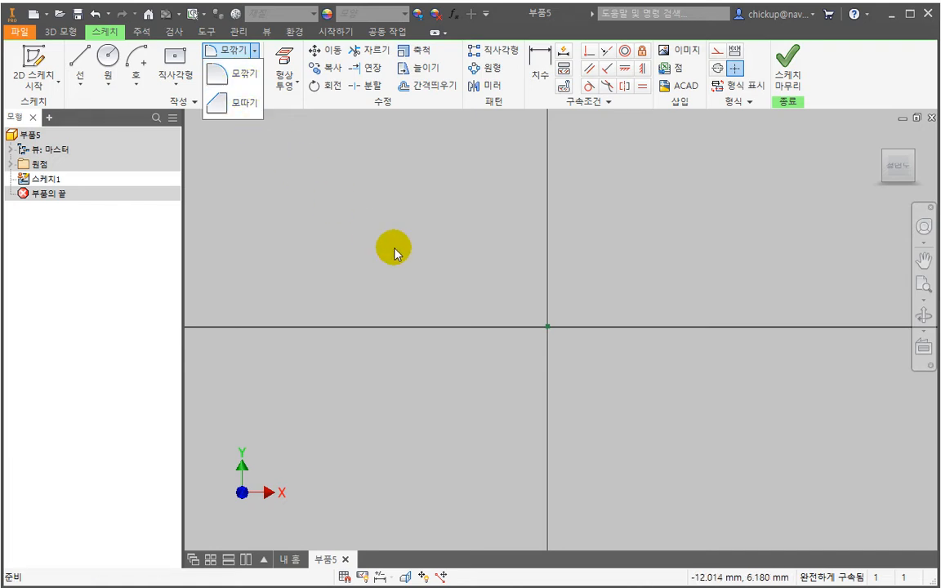
left_click(394, 248)
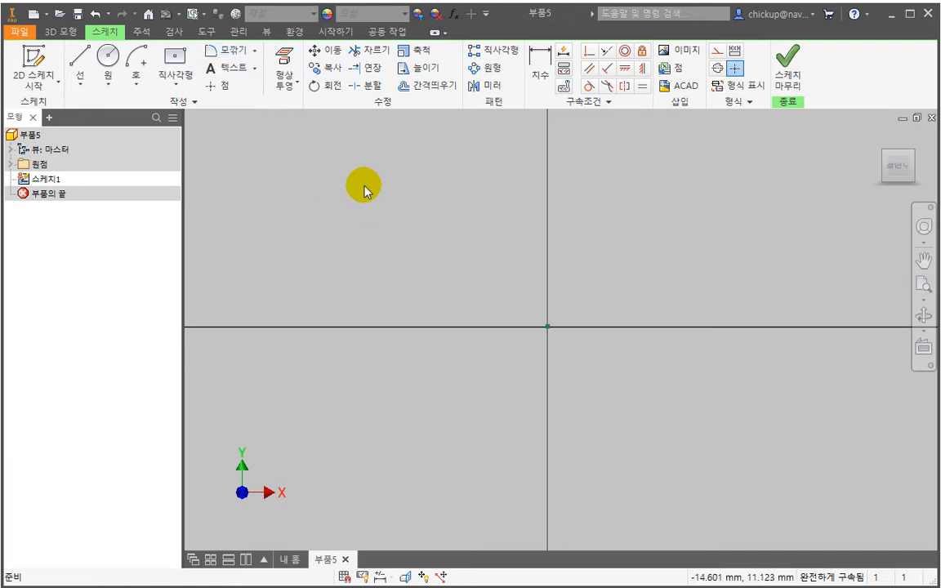
left_click_drag(332, 174, 800, 489)
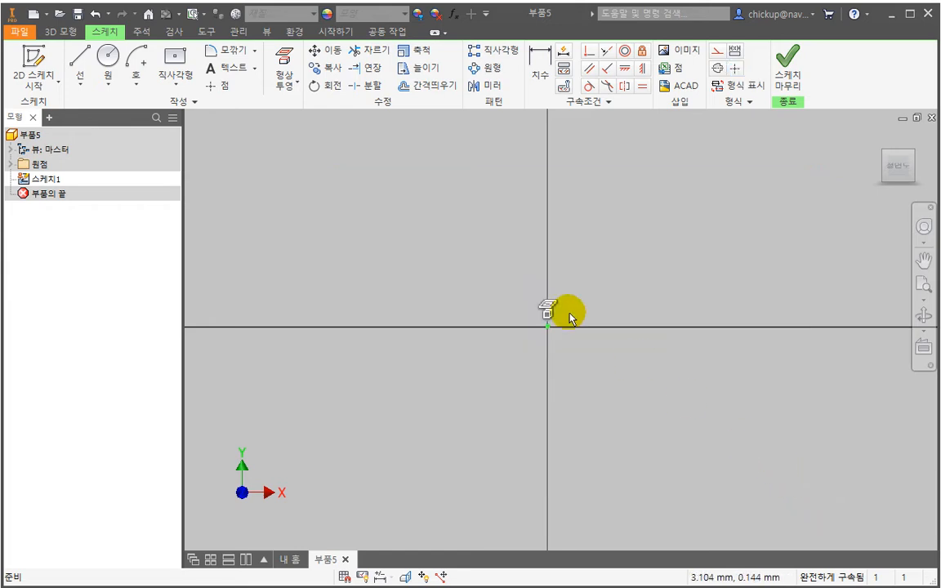
left_click(256, 55)
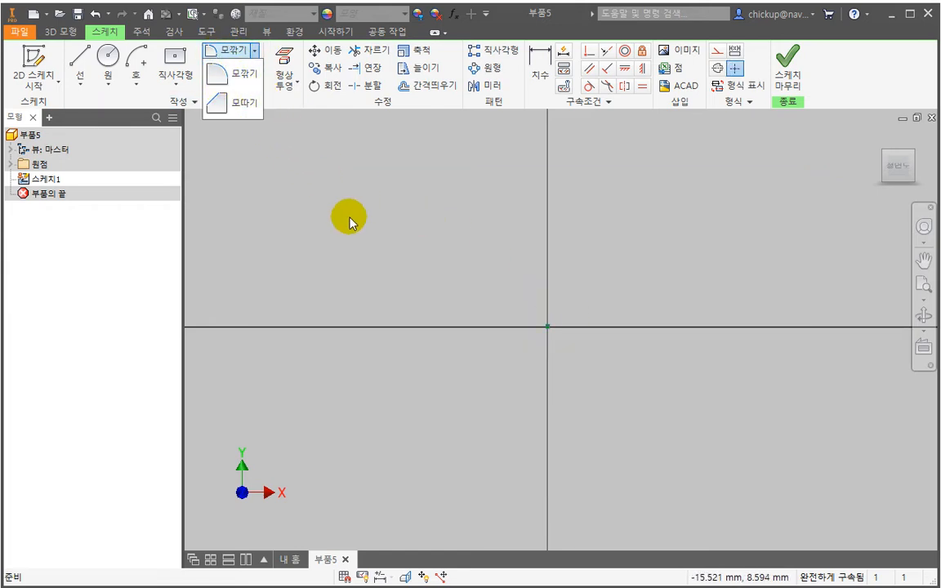
left_click(313, 204)
left_click(254, 68)
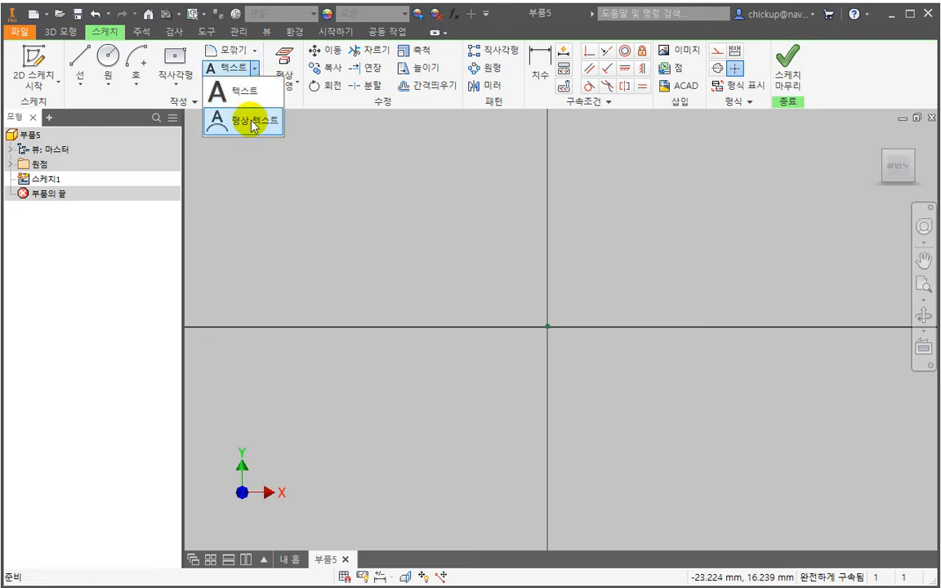
left_click(369, 186)
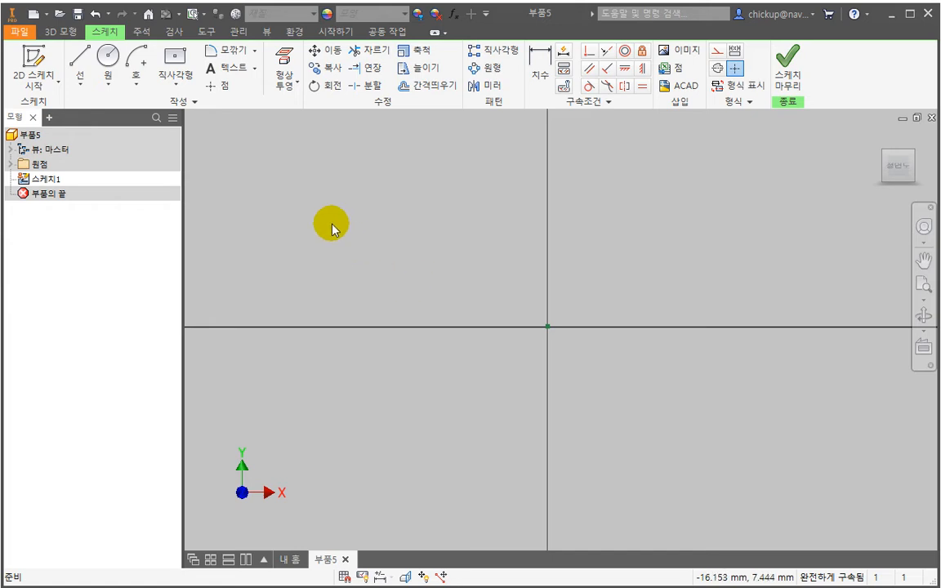
- Sketch a continuous chain of six connected, crossing line segments around the origin with the Line tool
left_click(86, 59)
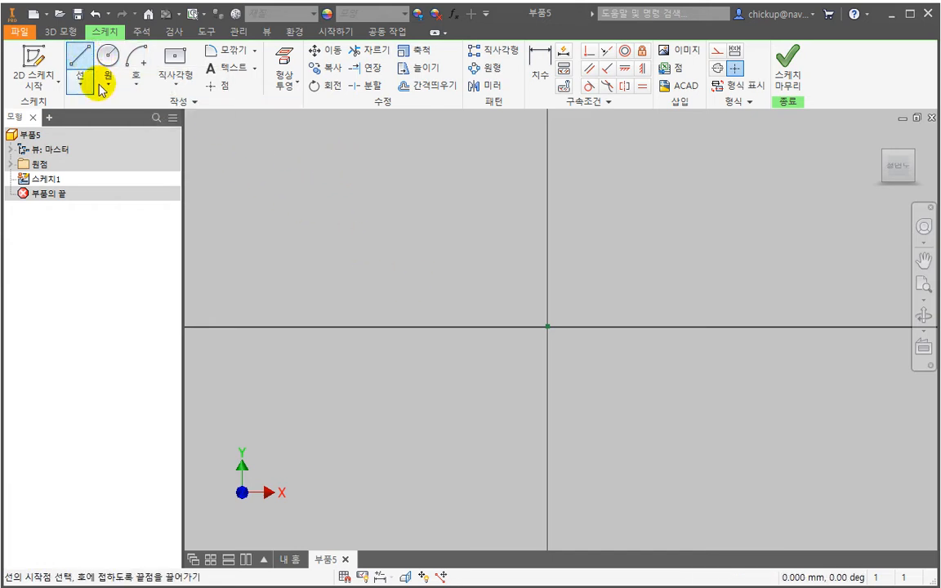
left_click(323, 214)
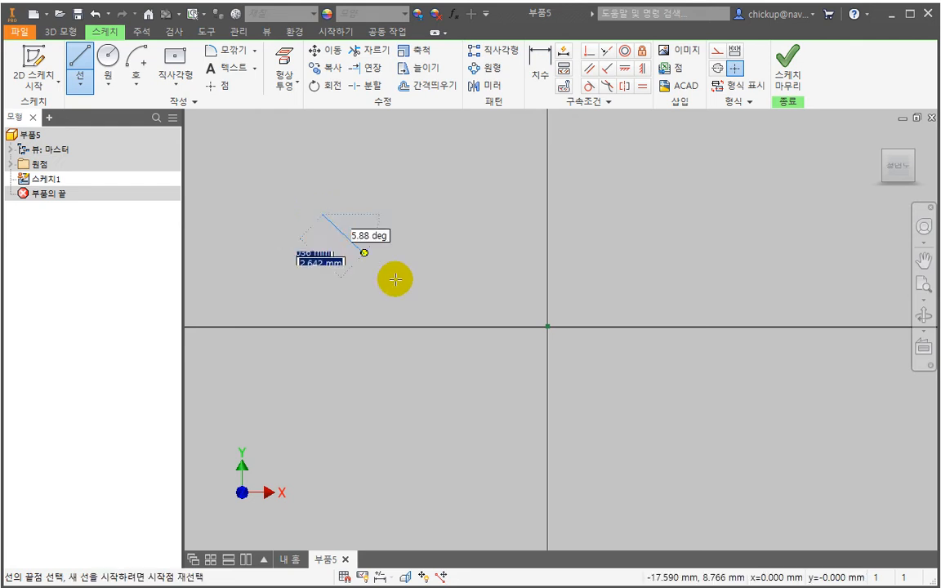
left_click(637, 455)
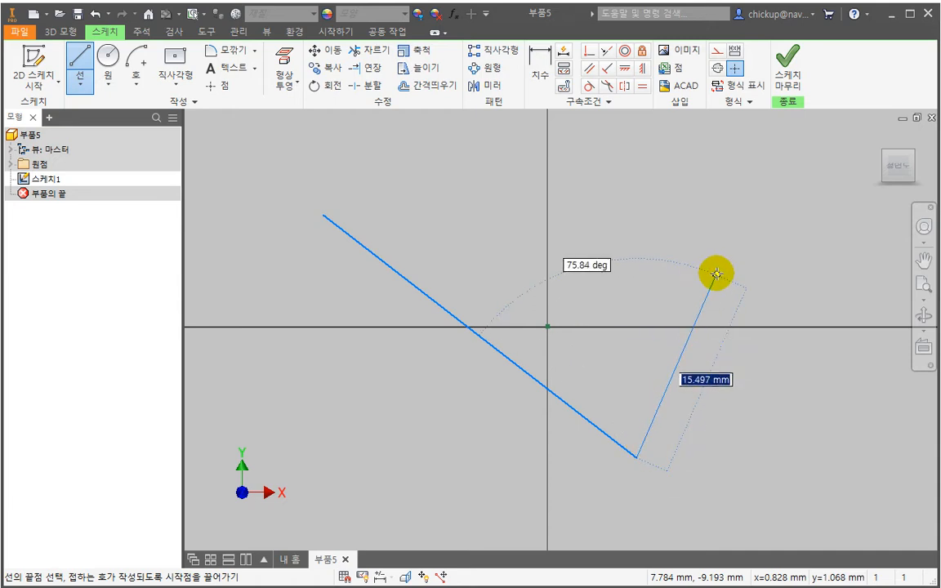
left_click(721, 262)
left_click(305, 301)
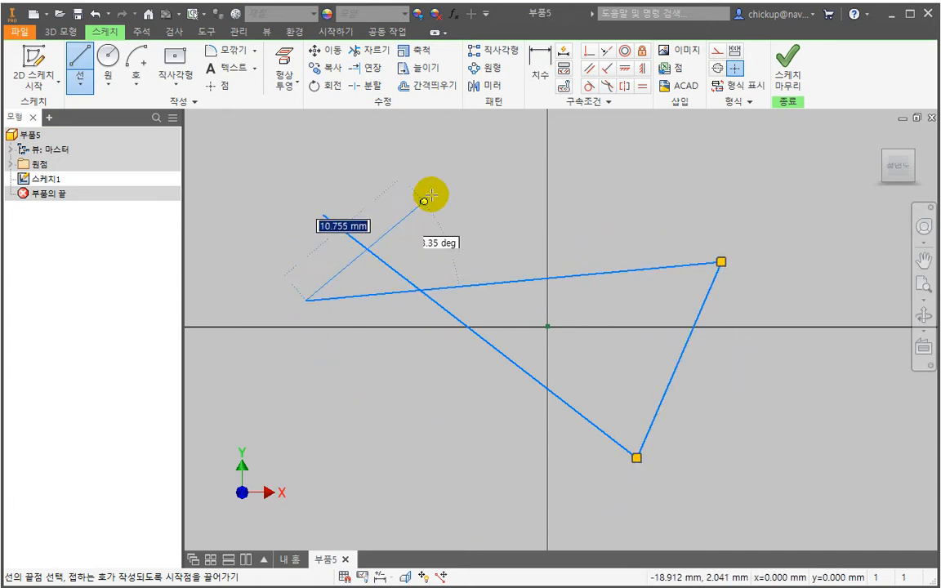
left_click(480, 158)
left_click(794, 394)
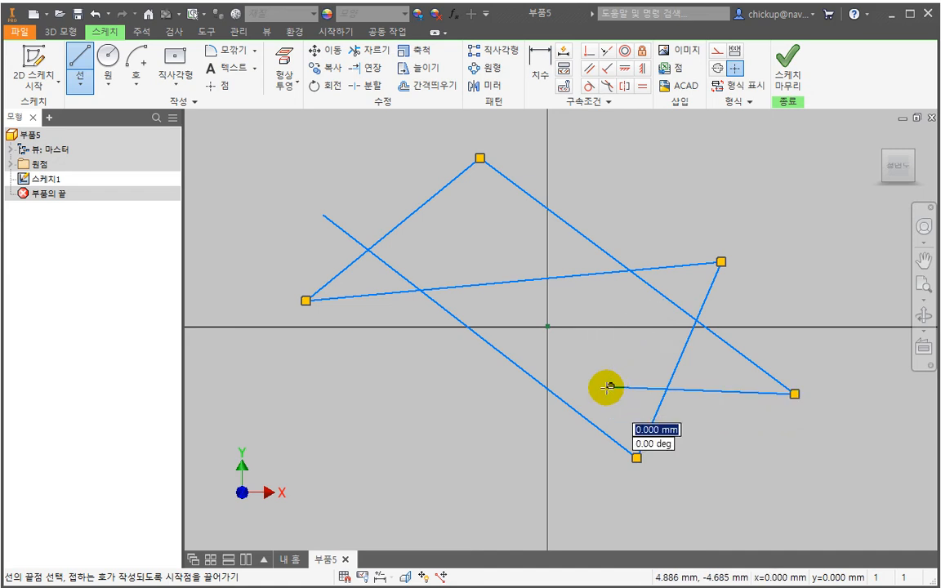
left_click(608, 386)
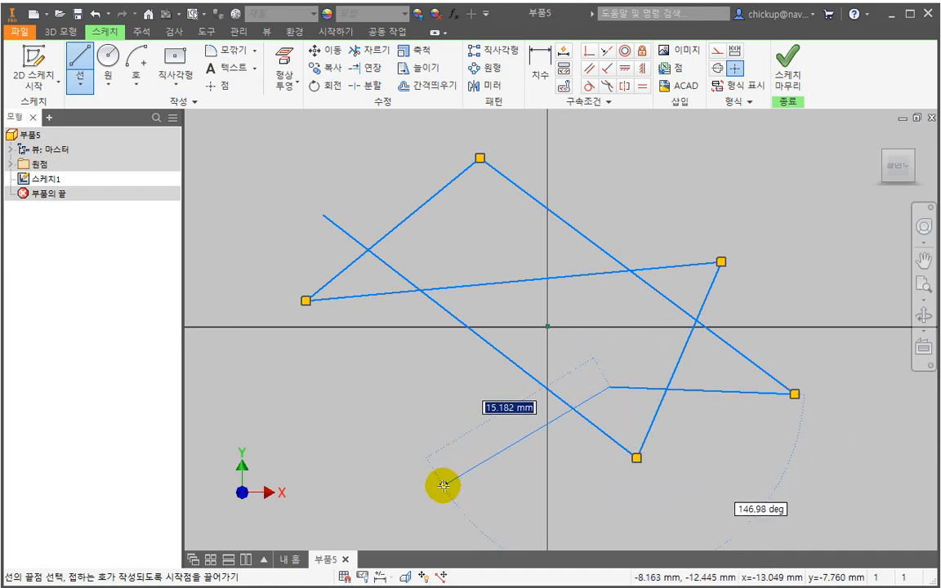
key("Escape")
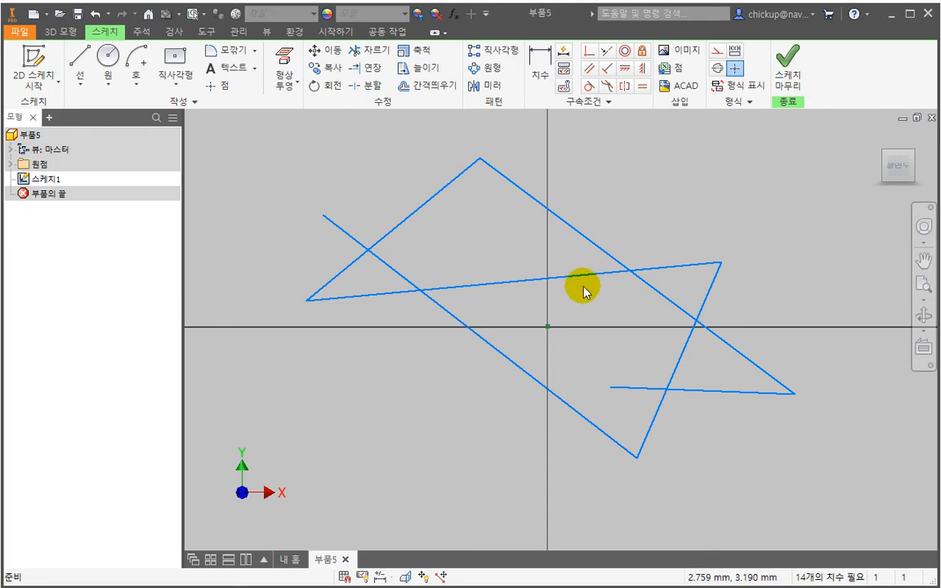
- Delete all the line segments from the sketch
left_click_drag(611, 474, 609, 473)
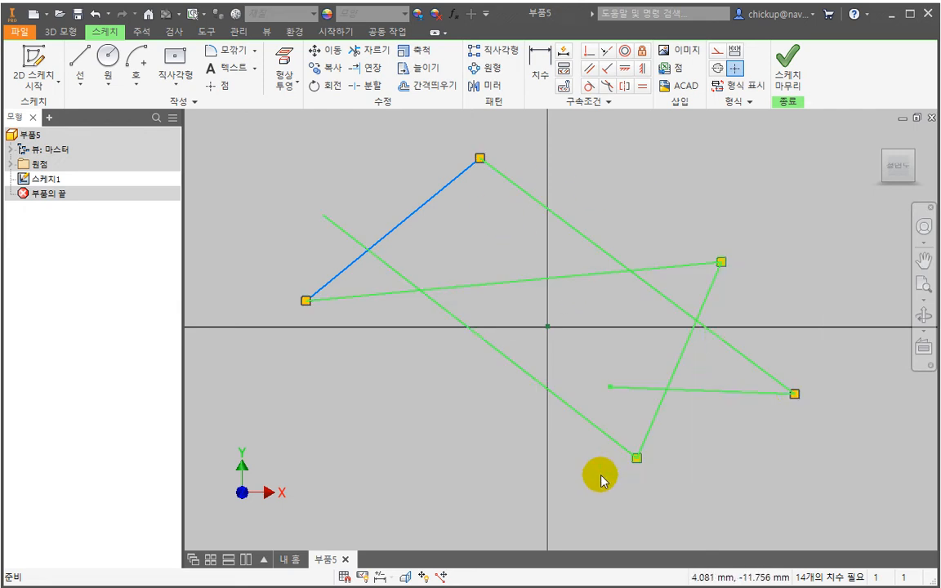
key("Delete")
left_click_drag(491, 225, 294, 198)
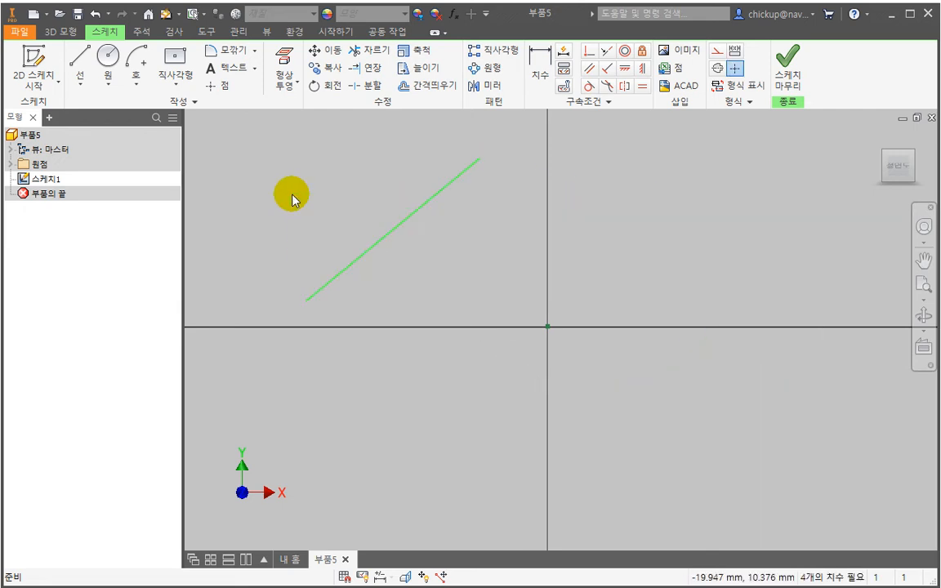
key("Delete")
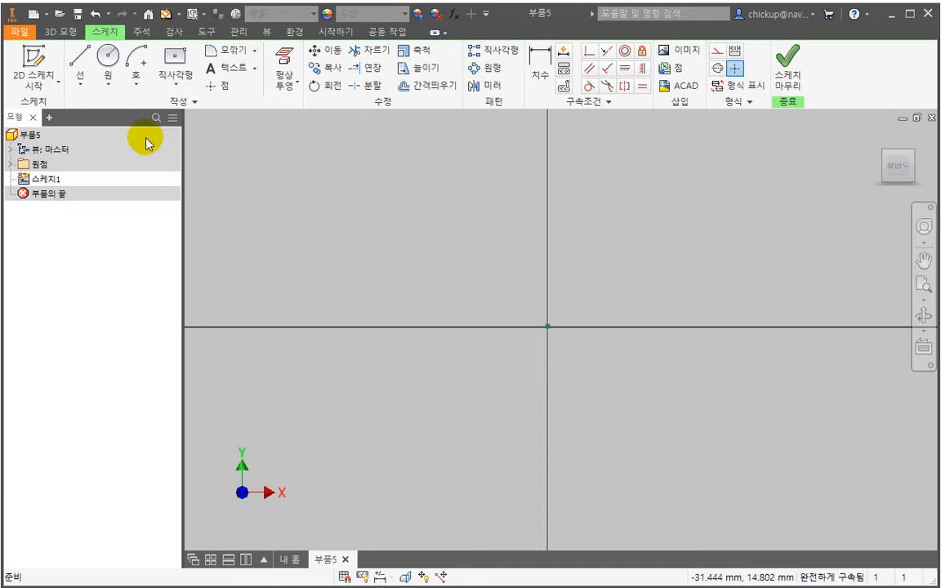
- Draw a center-point circle centered at about X -3.8 mm, Y 1.8 mm, enclosing the origin
left_click(111, 60)
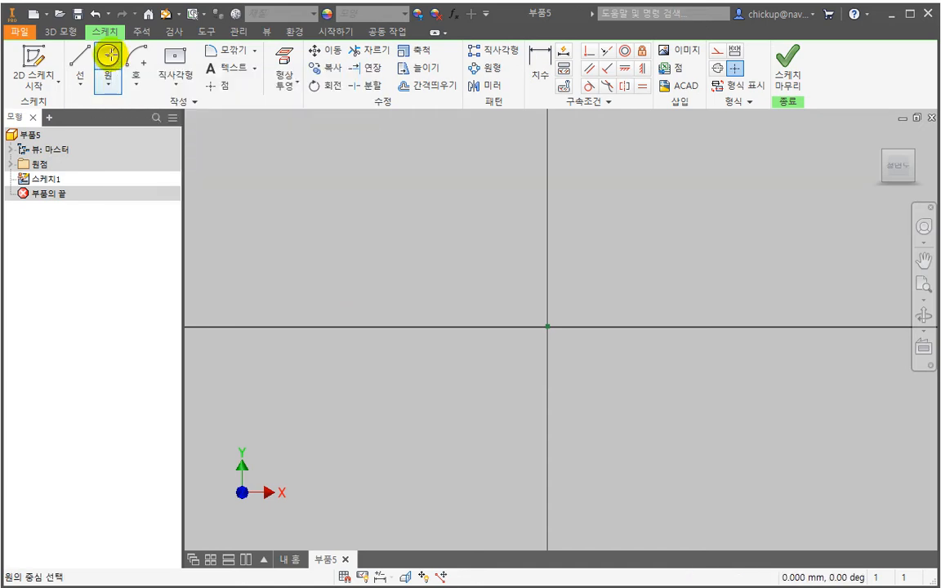
left_click(499, 303)
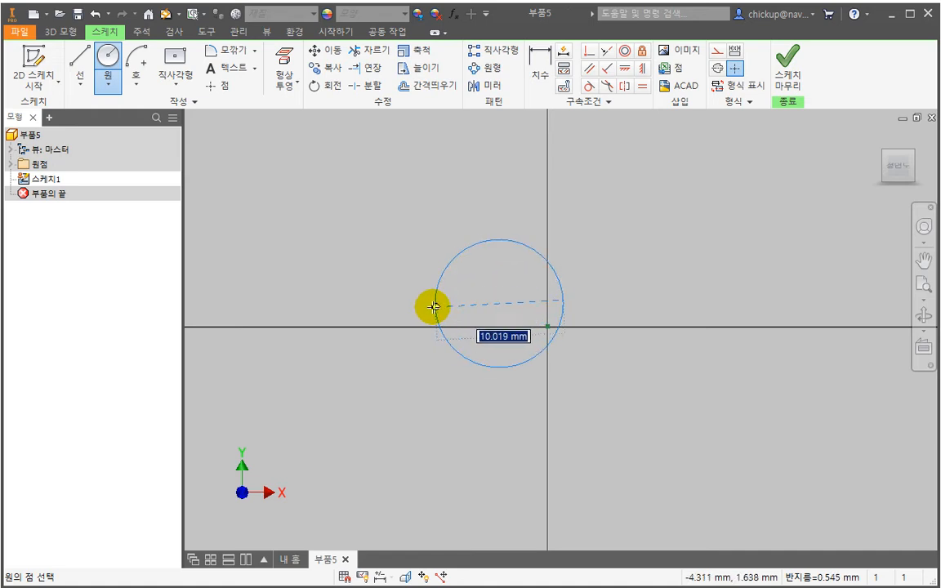
left_click(457, 236)
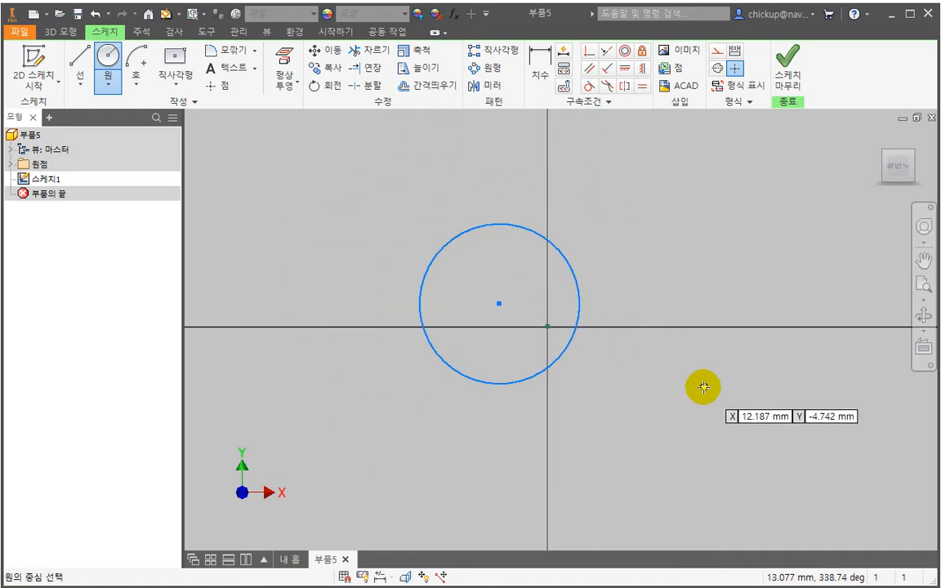
key("Escape")
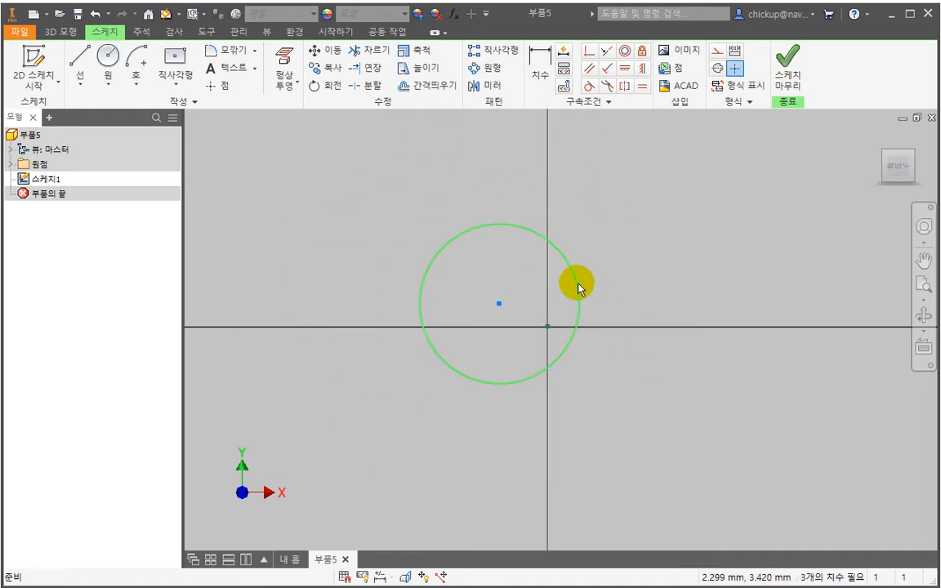
- Draw a wide three-point arc above the horizontal axis, bulging upward across the vertical axis
left_click(137, 85)
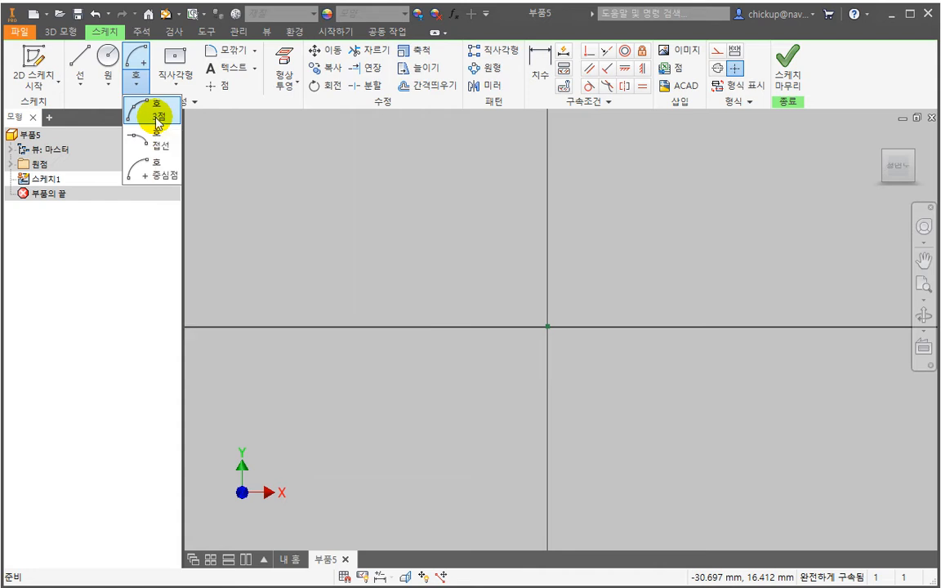
left_click(154, 118)
left_click(382, 292)
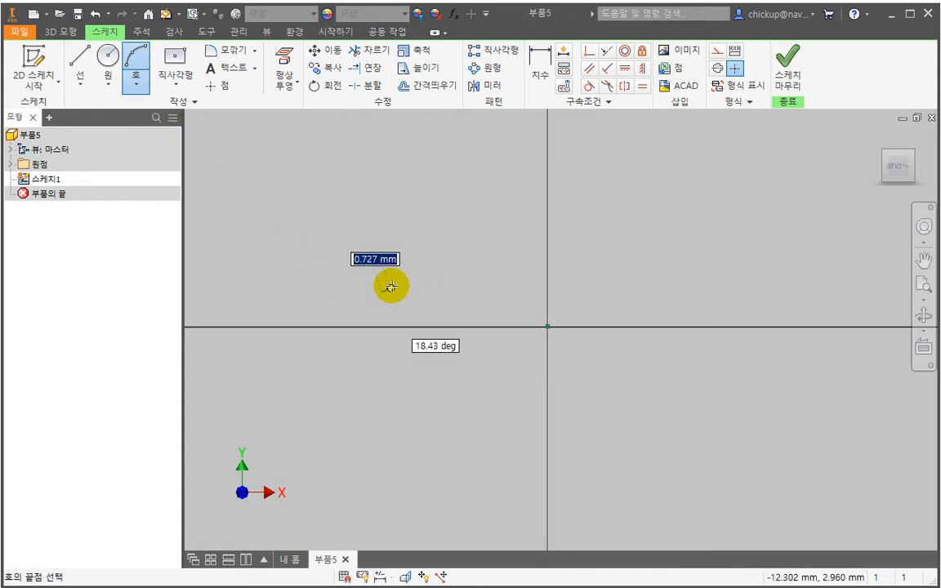
left_click(763, 295)
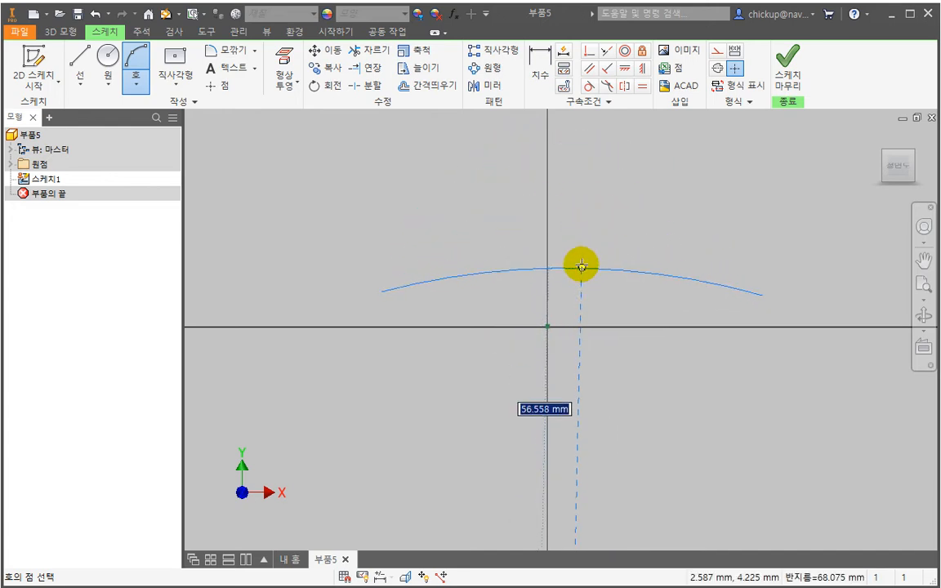
left_click(580, 233)
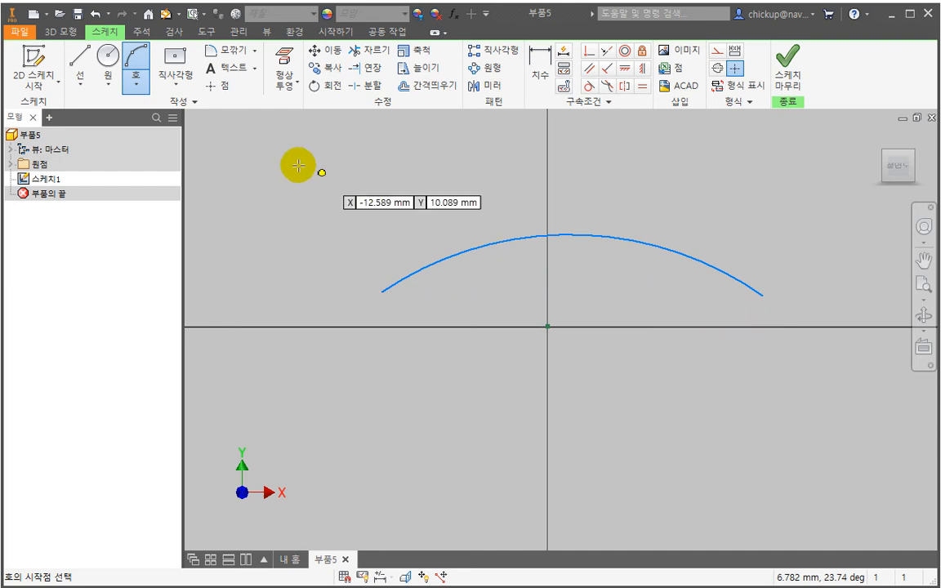
- Try to continue the right end of the three-point arc with a tangent arc, and remove the three-point arc
left_click(134, 82)
left_click(159, 147)
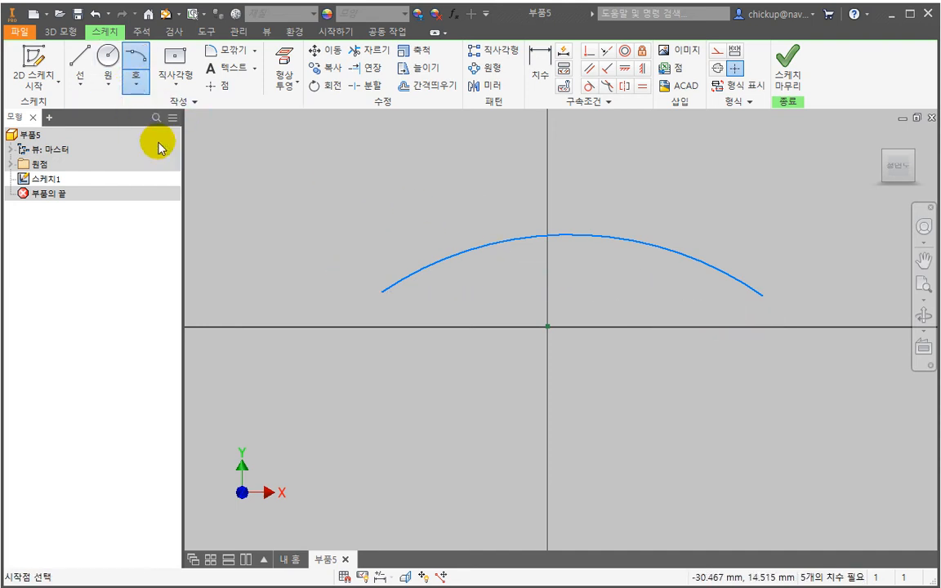
mouse_move(376, 215)
middle_mouse_down()
mouse_move(357, 301)
mouse_move(393, 263)
middle_mouse_up()
middle_click_drag(563, 344, 459, 300)
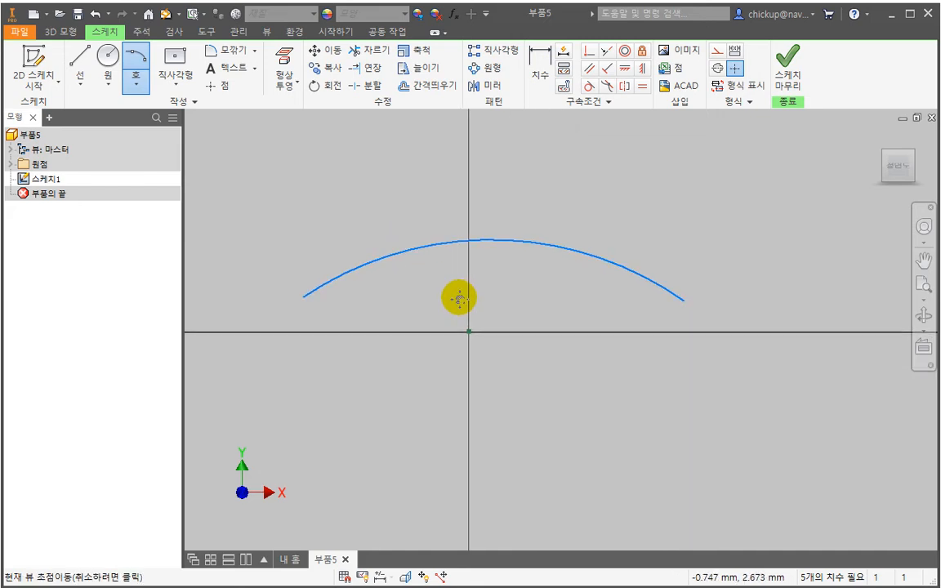
left_click(684, 301)
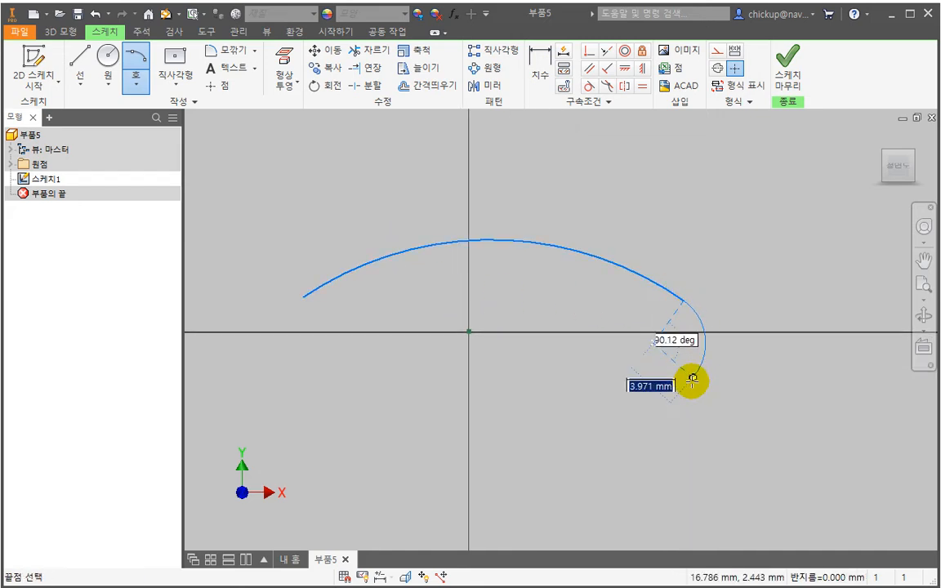
key("Escape")
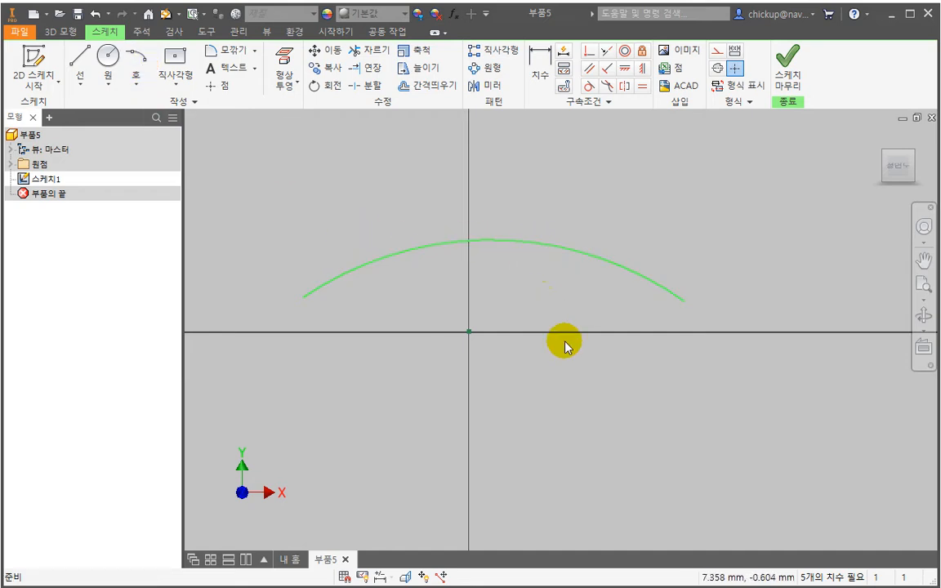
key("ctrl+z")
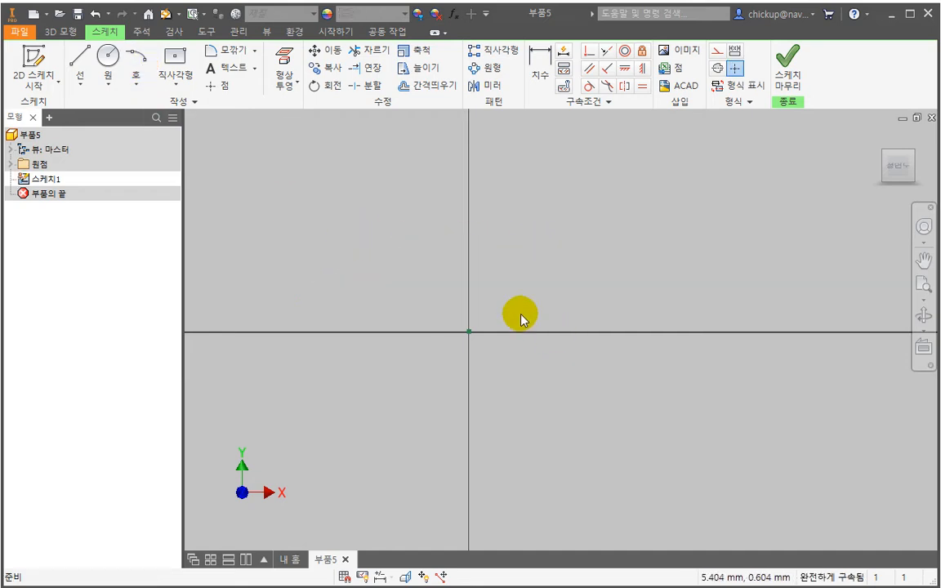
- Restore the wide three-point arc and continue its right end with a tangent arc curling down and back toward the left
left_click(136, 62)
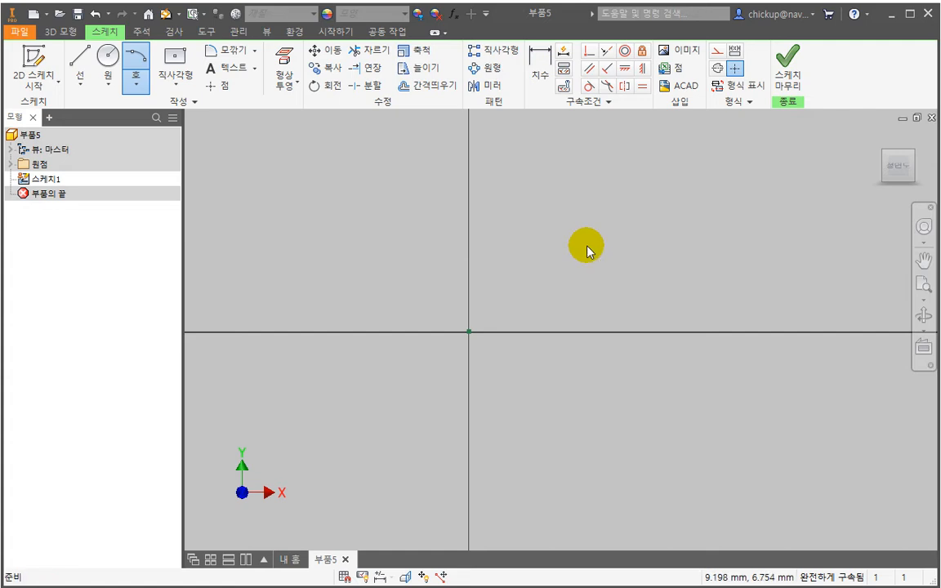
key("Escape")
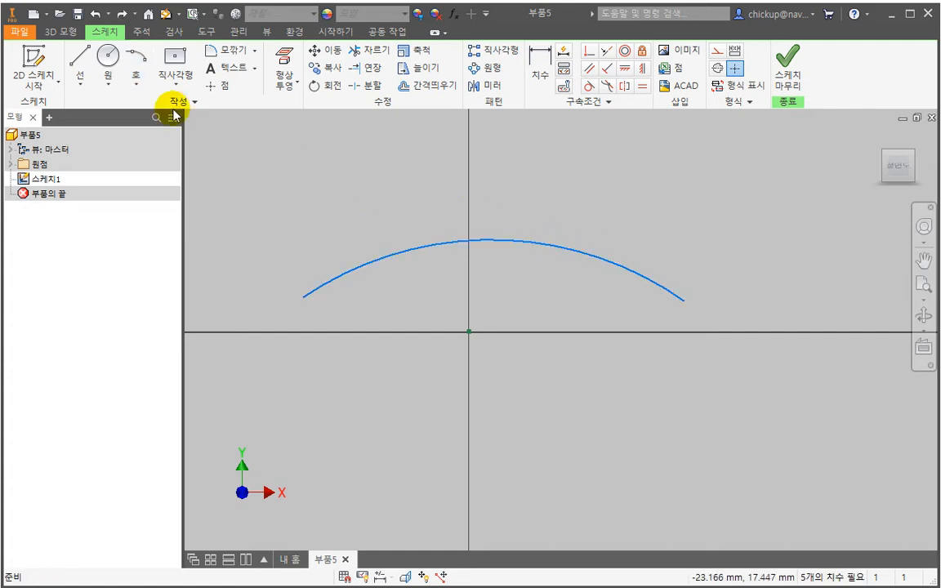
left_click(136, 74)
left_click(675, 304)
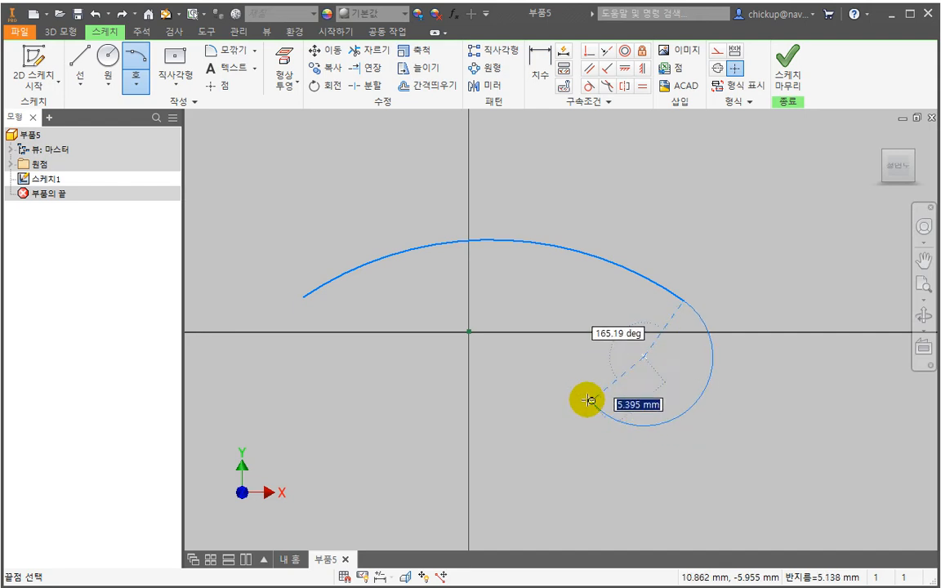
left_click(567, 361)
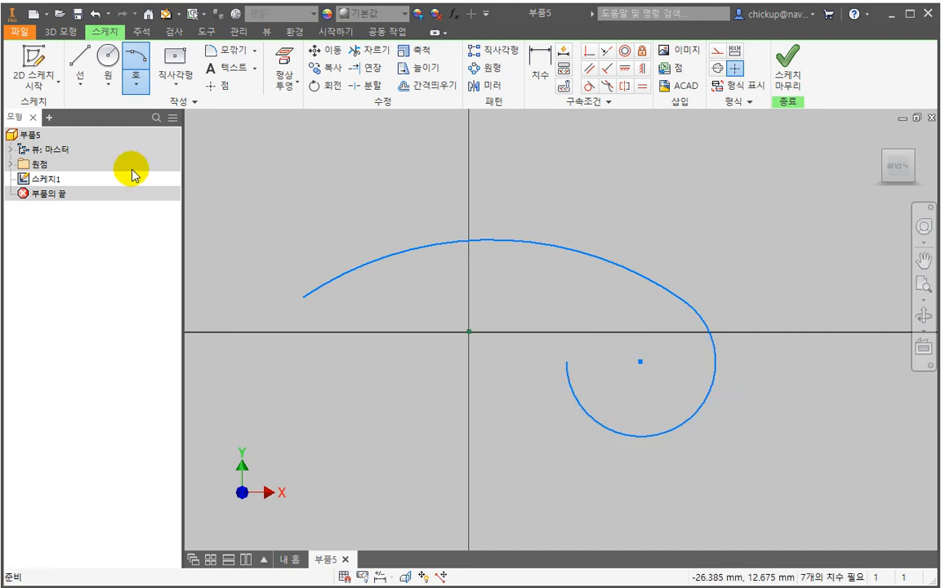
- Draw a shallow three-point arc above the existing curves, spanning the vertical axis, and delete it
left_click(134, 87)
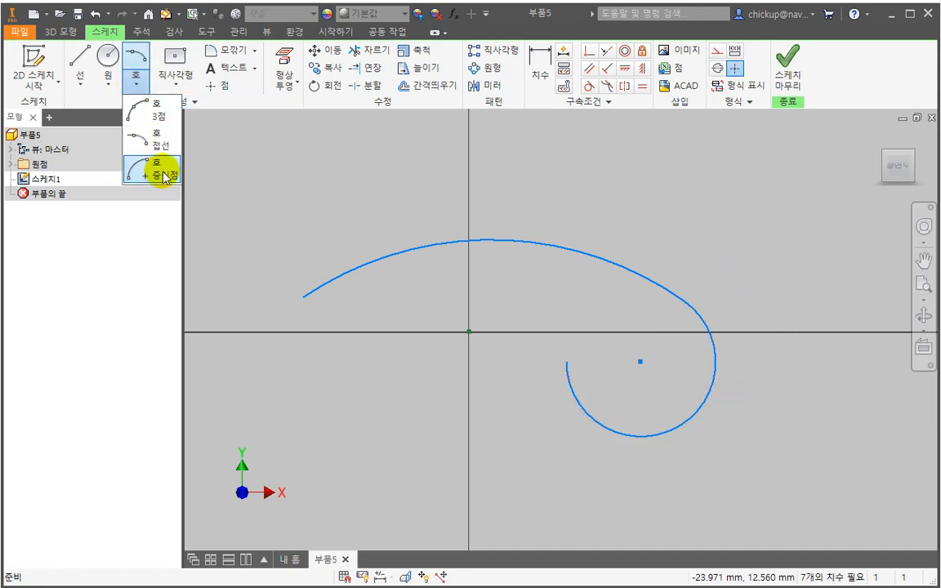
left_click(166, 175)
left_click(135, 85)
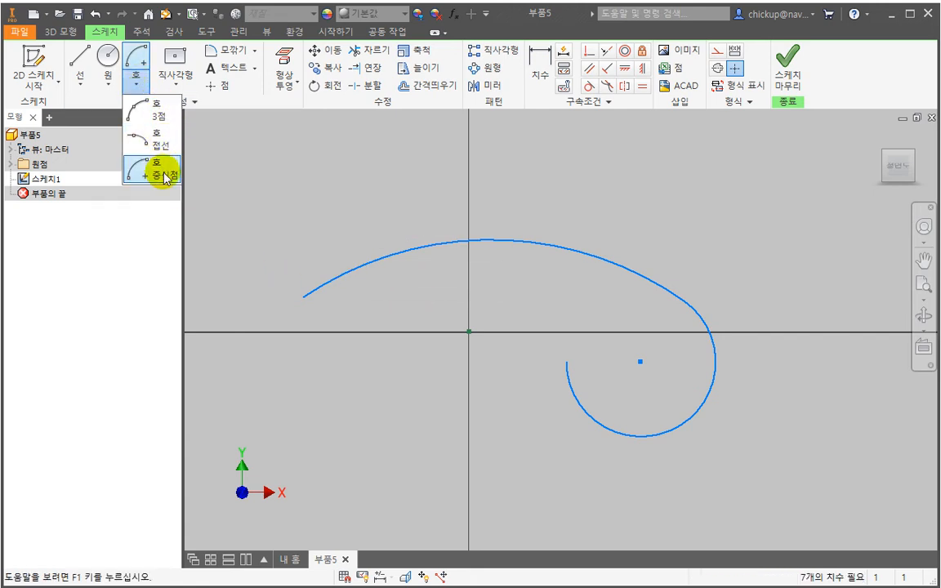
left_click(156, 119)
left_click(330, 187)
left_click(716, 183)
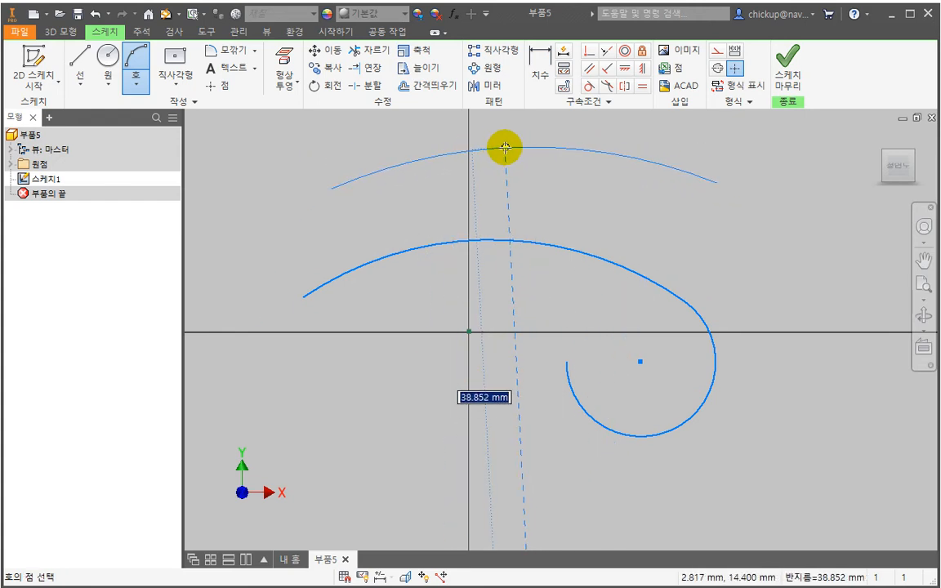
left_click(505, 148)
key("Escape")
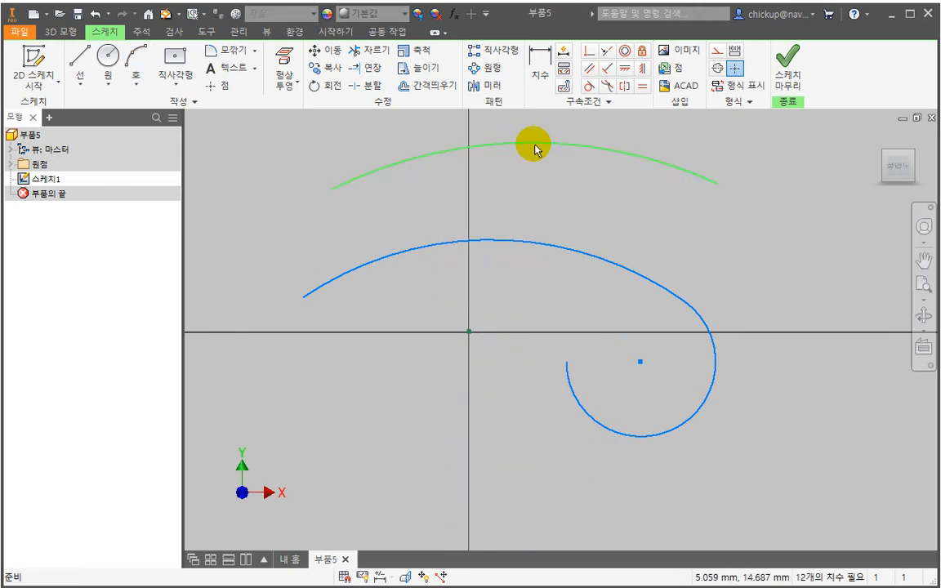
left_click(504, 147)
key("Delete")
- Draw a center-point arc bulging upward in the empty area above and to the right of the existing curves
left_click(136, 82)
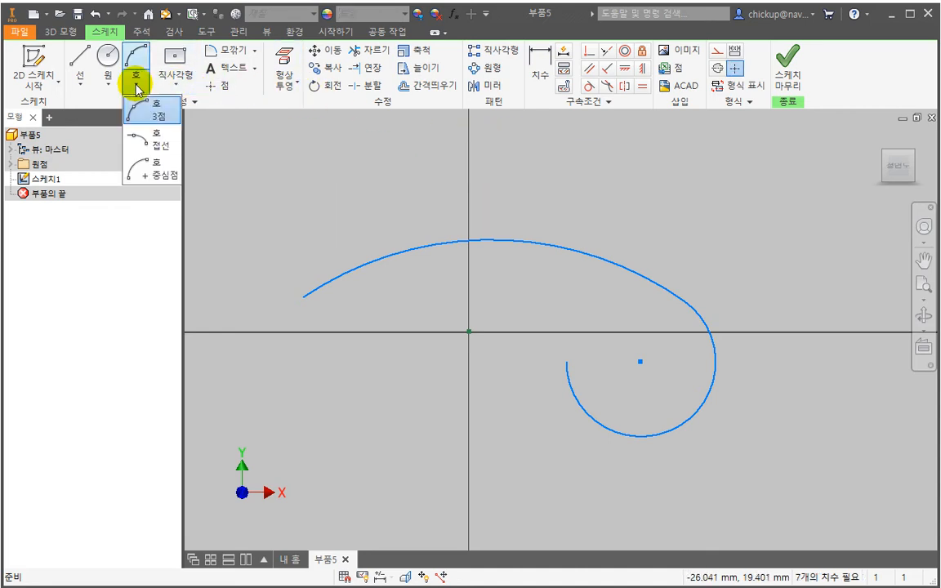
left_click(154, 180)
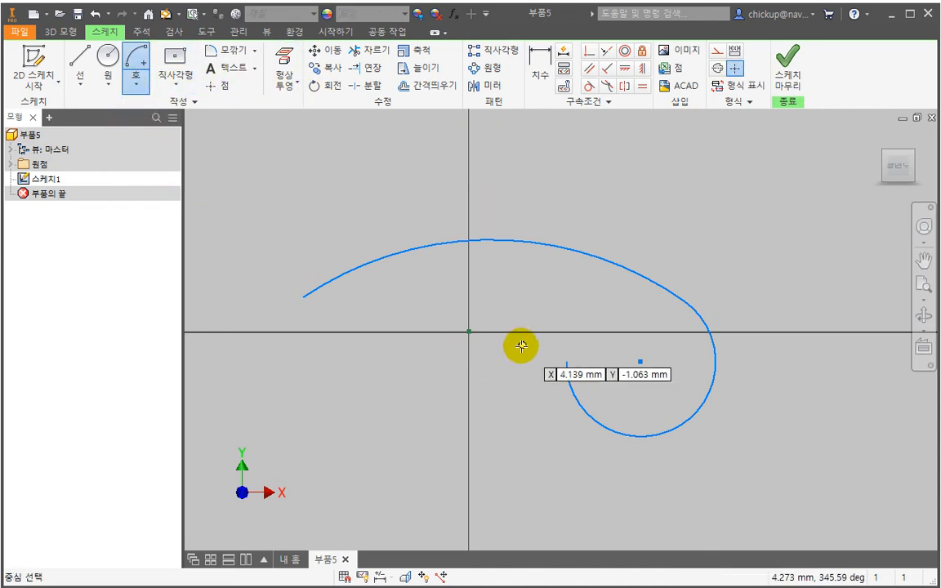
middle_click_drag(633, 297, 446, 375)
left_click(617, 330)
left_click(473, 186)
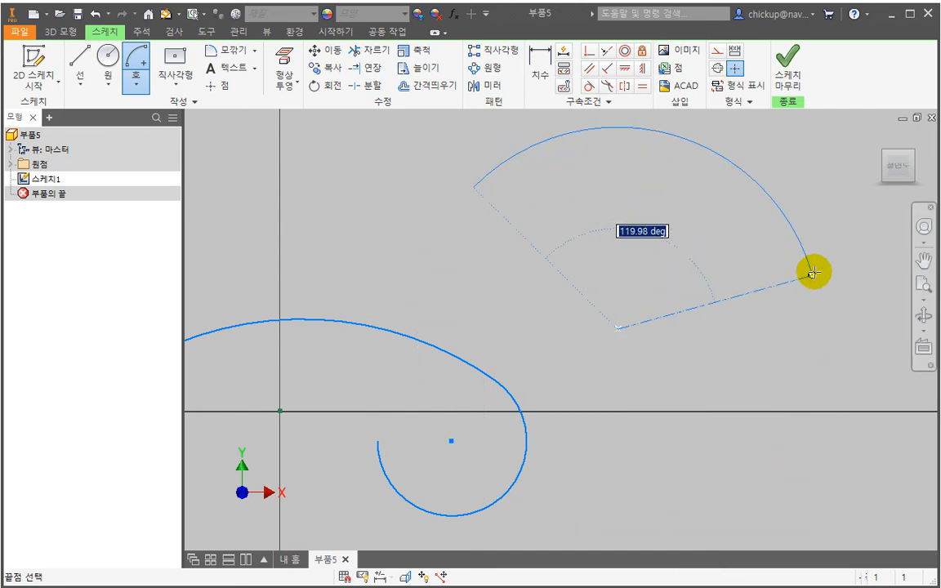
left_click(800, 245)
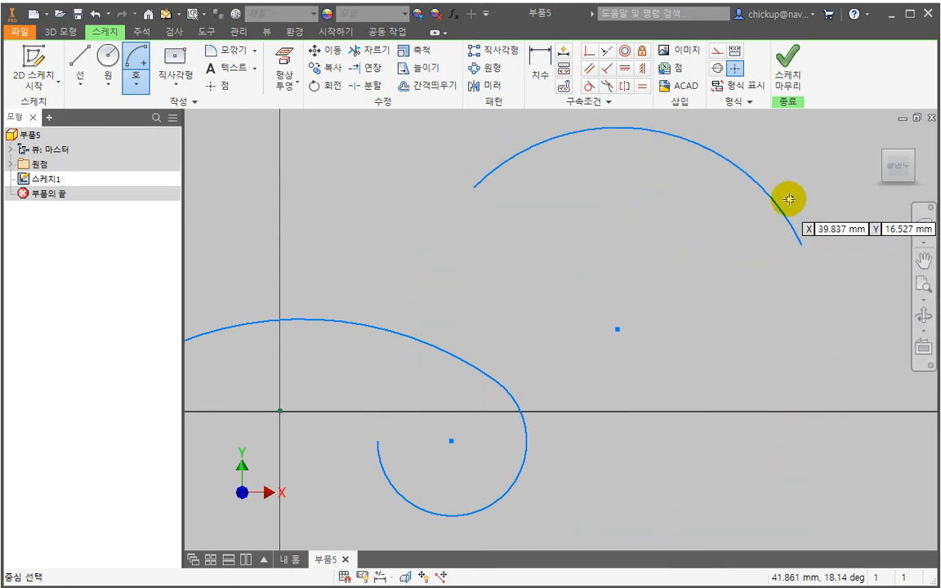
key("Escape")
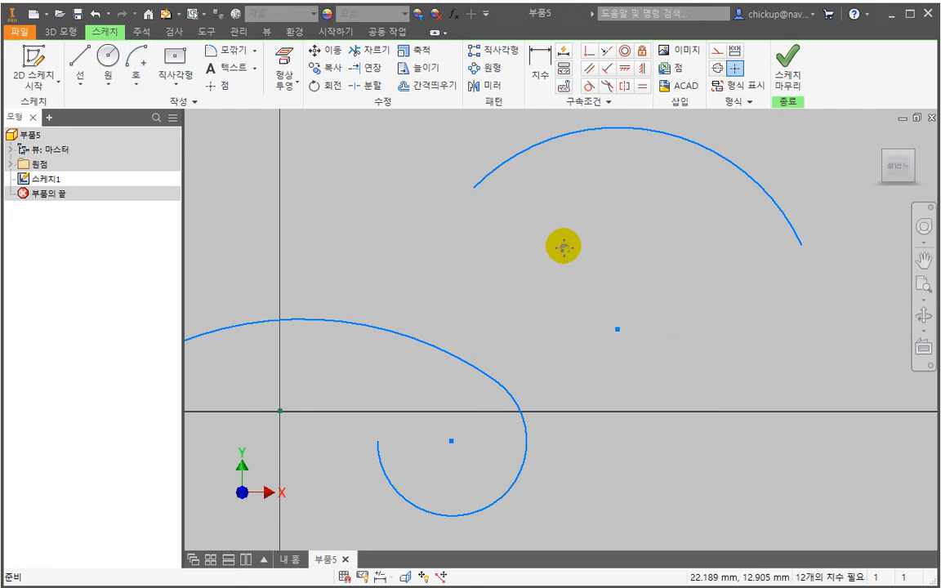
- Delete all the arcs and their leftover center points from the sketch
mouse_move(564, 246)
middle_mouse_down()
mouse_move(550, 299)
mouse_move(603, 277)
middle_mouse_up()
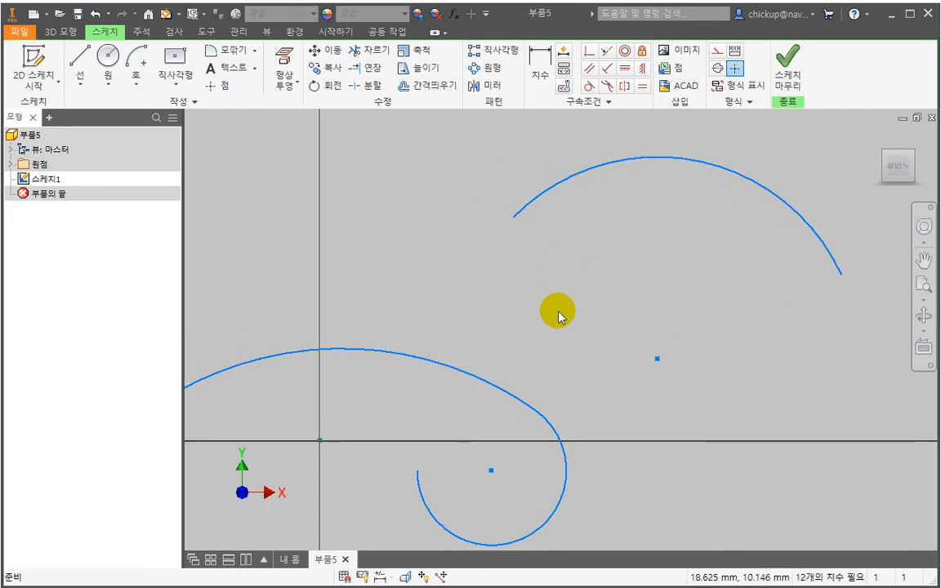
scroll(558, 317, "up", 5)
left_click_drag(604, 300, 569, 228)
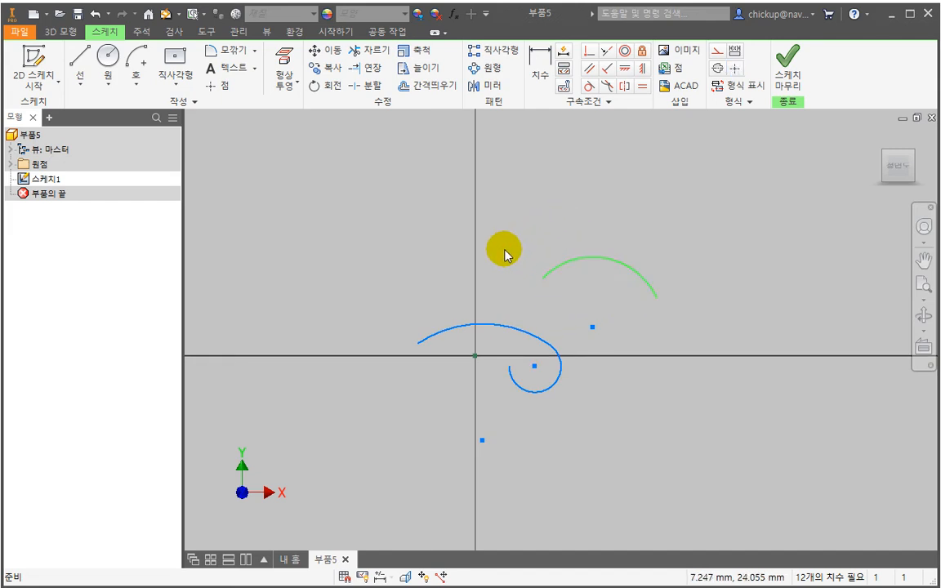
key("Delete")
left_click_drag(548, 311, 523, 406)
key("Delete")
left_click_drag(521, 464, 457, 426)
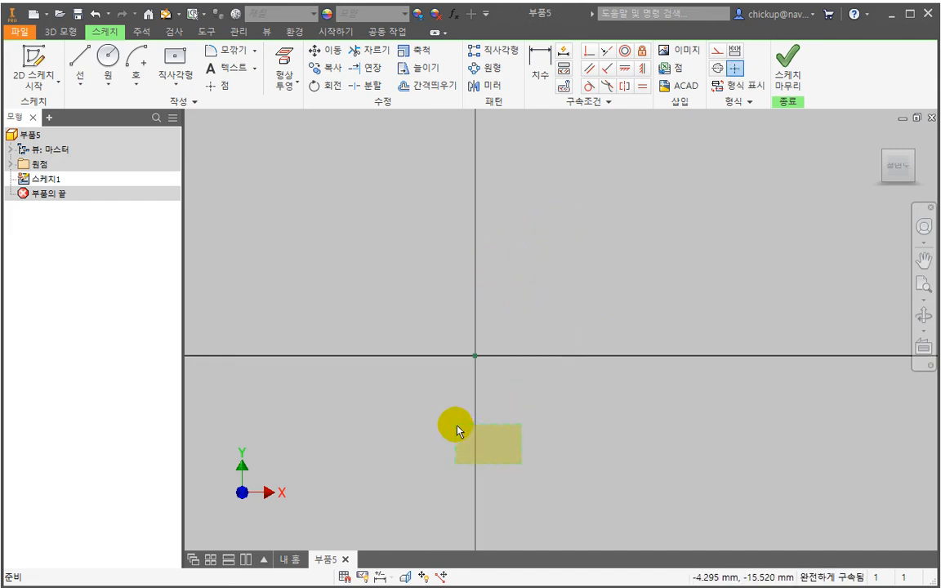
middle_click(466, 417)
middle_click(466, 418)
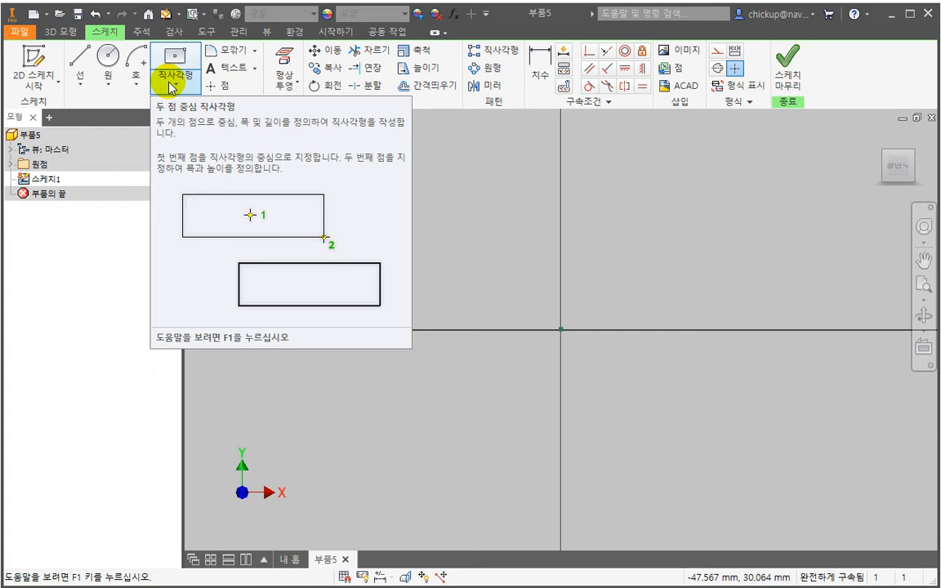
- Draw a two-point center rectangle centered on the origin, slightly wider than it is tall
left_click(172, 85)
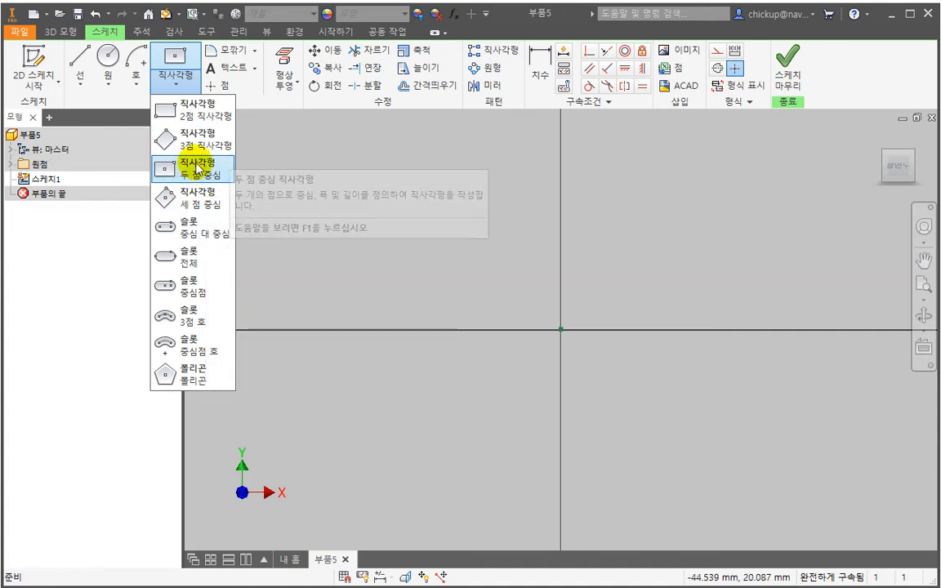
left_click(198, 170)
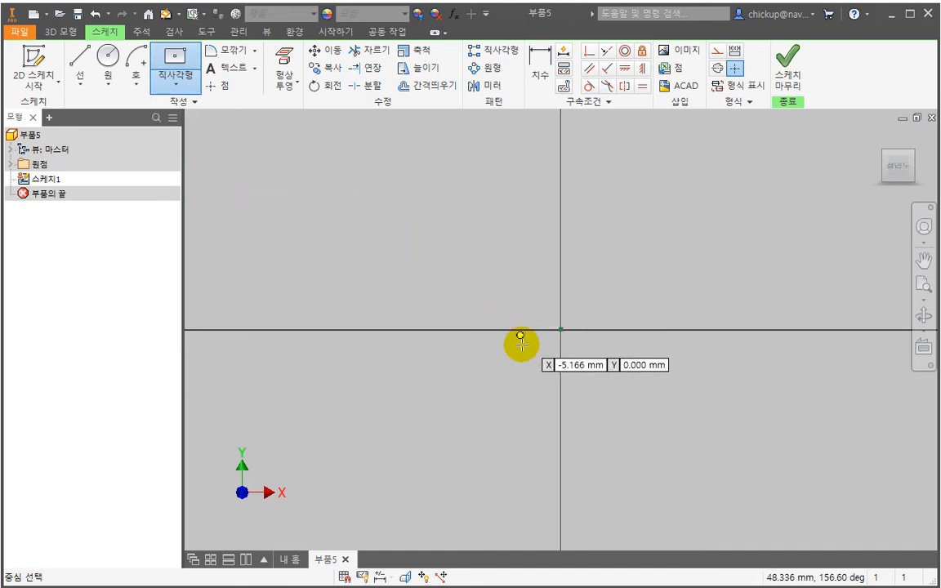
left_click(561, 329)
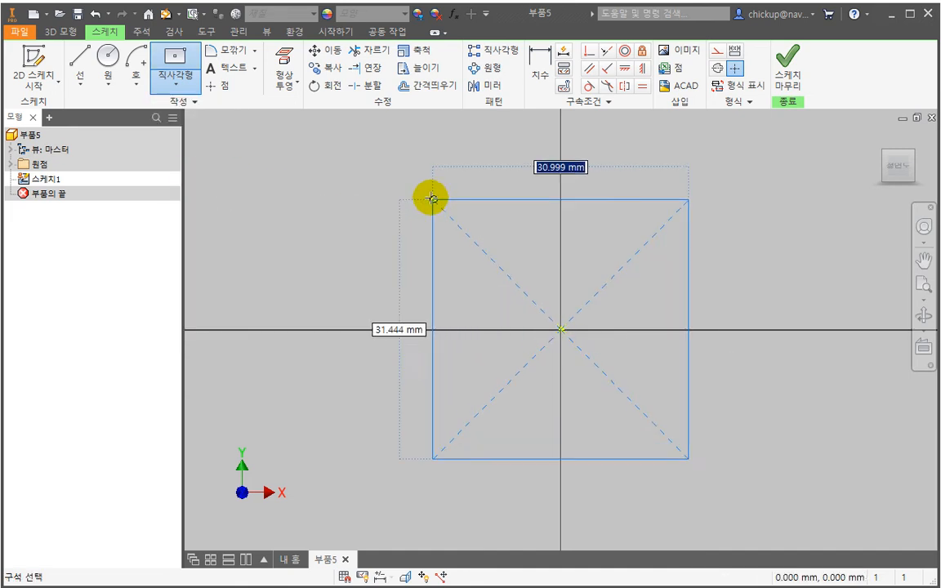
scroll(399, 179, "up", 5)
middle_click_drag(400, 183, 430, 263)
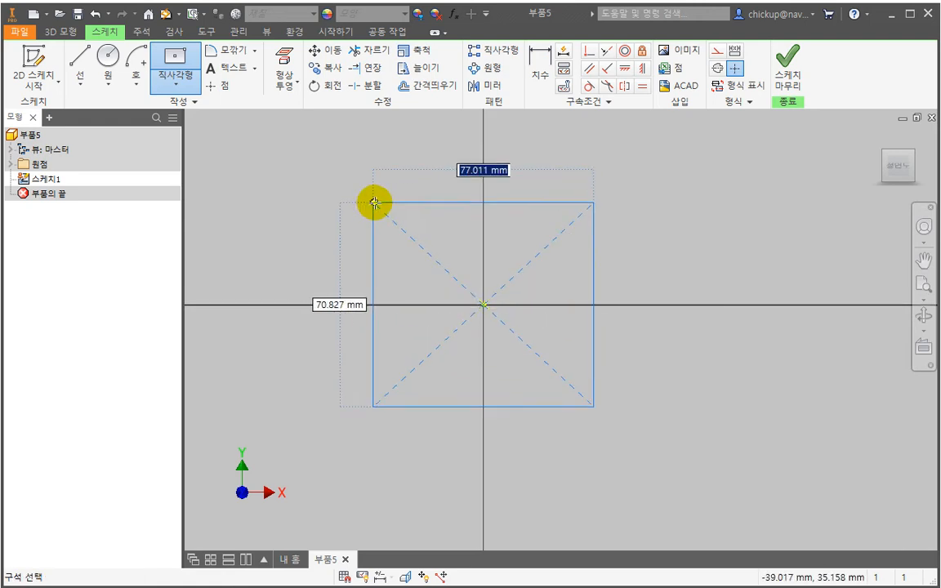
left_click(389, 226)
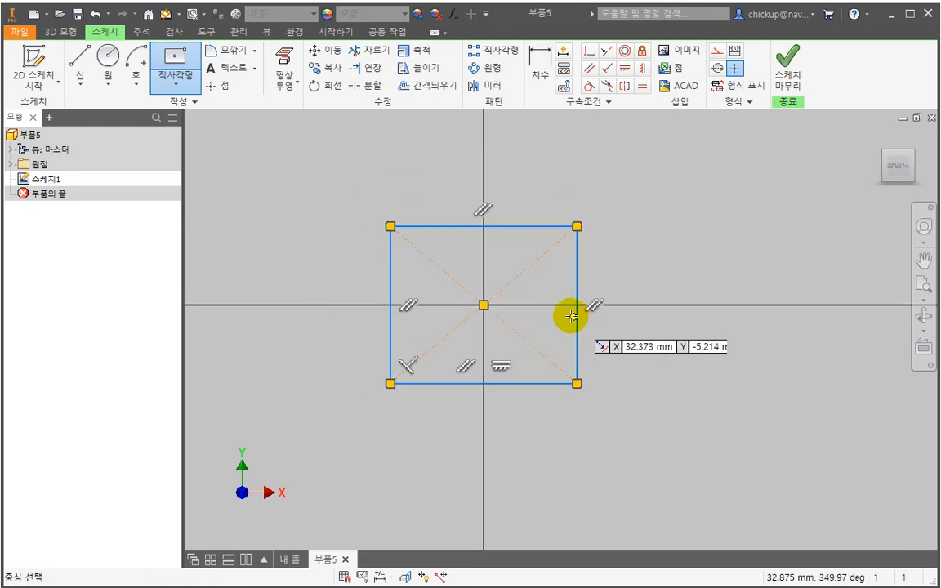
key("Escape")
- Draw a two-point corner rectangle, about twice as wide as tall, above and to the right of the origin-centered rectangle
left_click(178, 86)
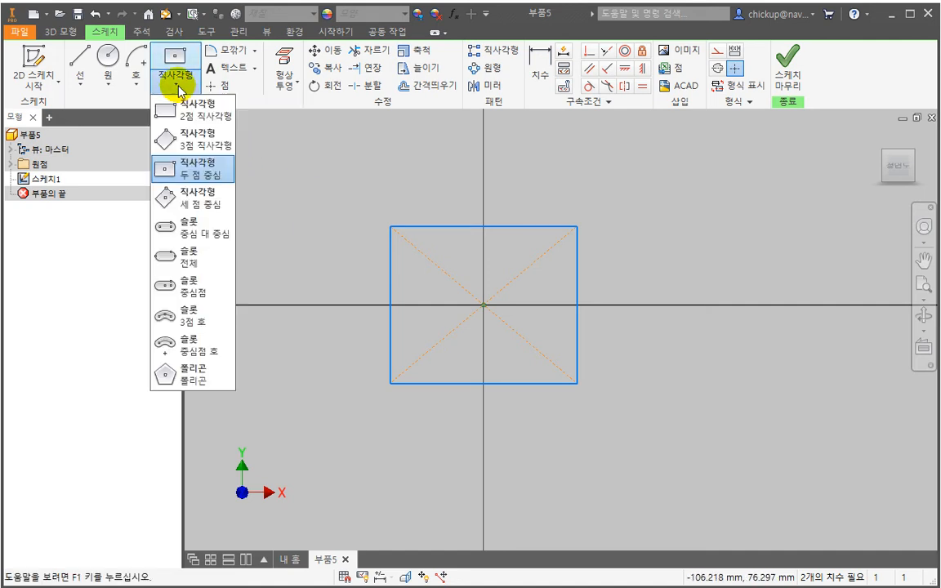
left_click(192, 118)
middle_click_drag(654, 190, 520, 311)
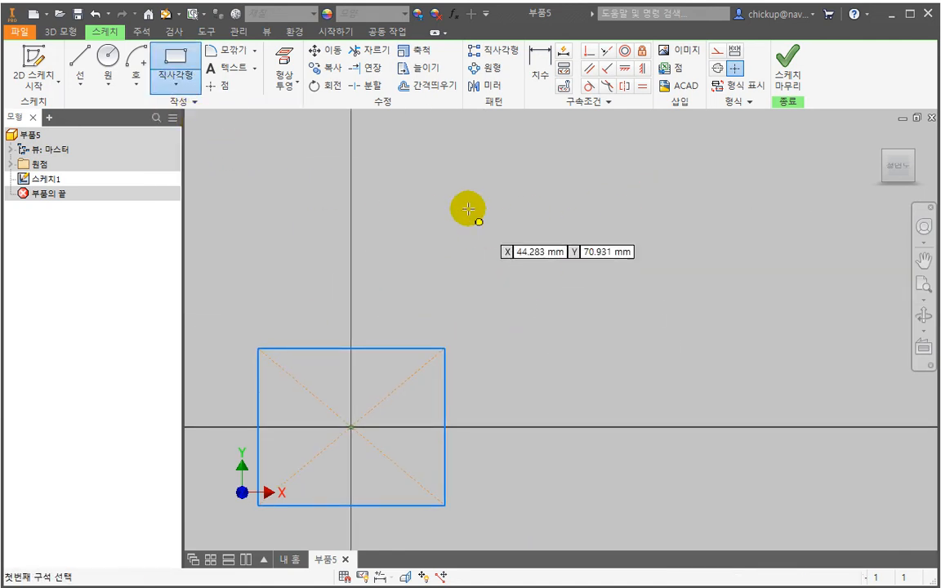
middle_click_drag(443, 284, 510, 207)
left_click(543, 148)
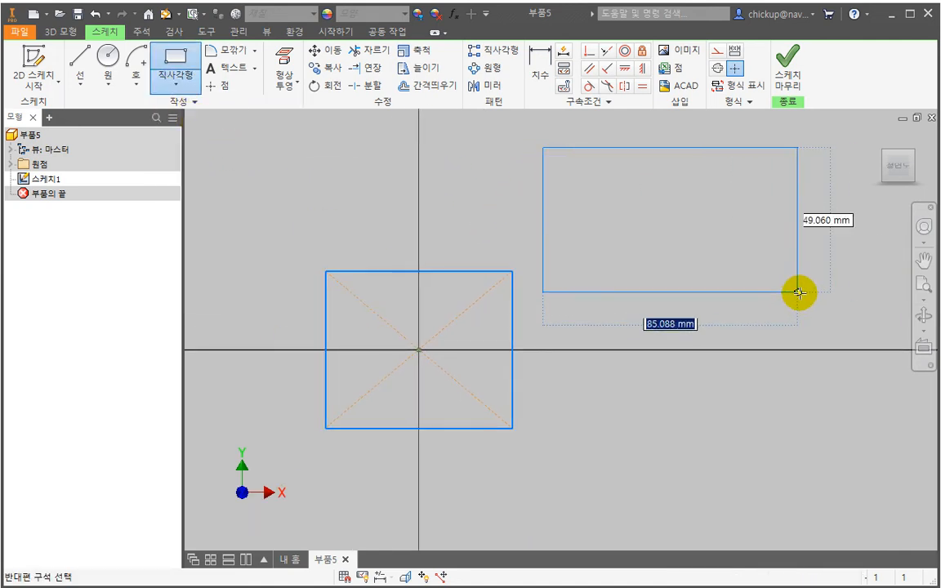
left_click(823, 291)
key("Escape")
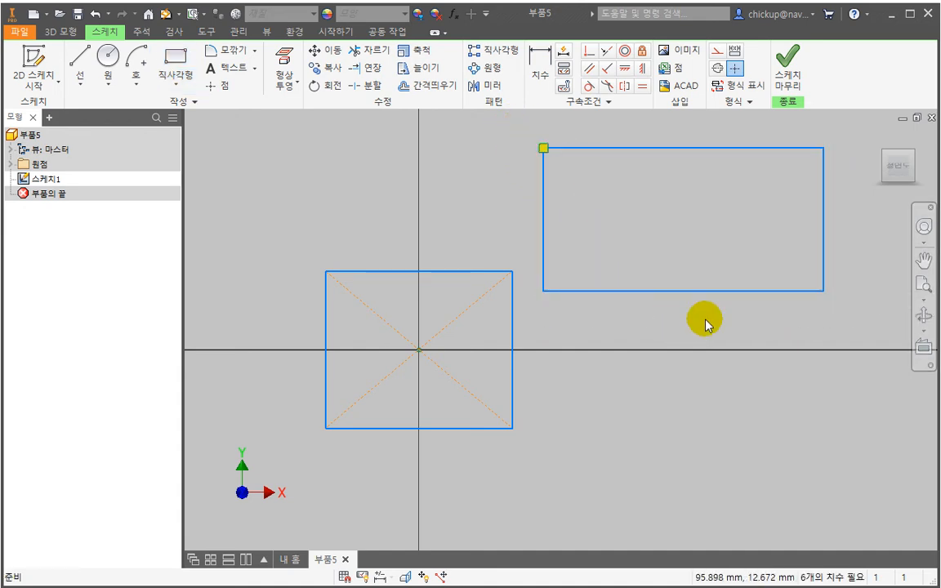
middle_click_drag(812, 335, 736, 412)
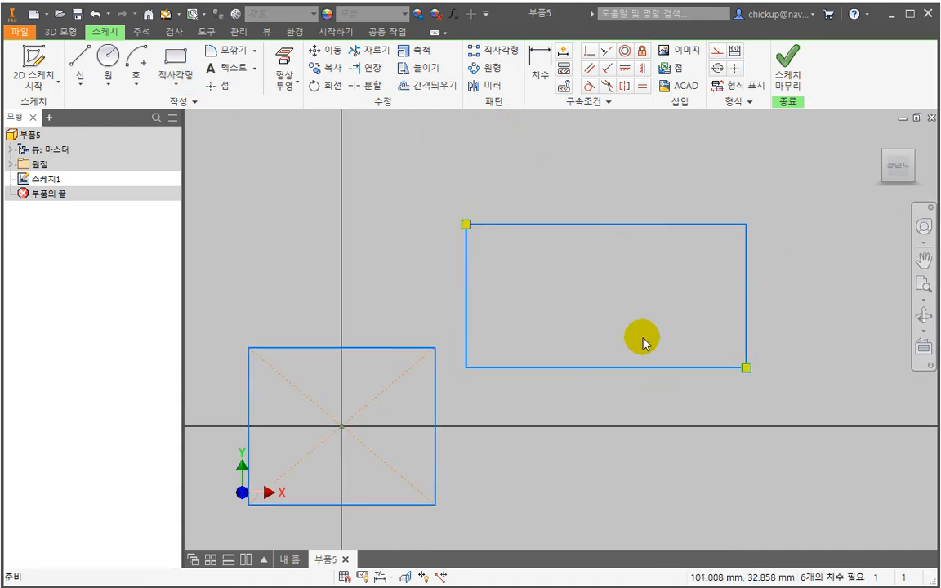
middle_click_drag(488, 328, 588, 331)
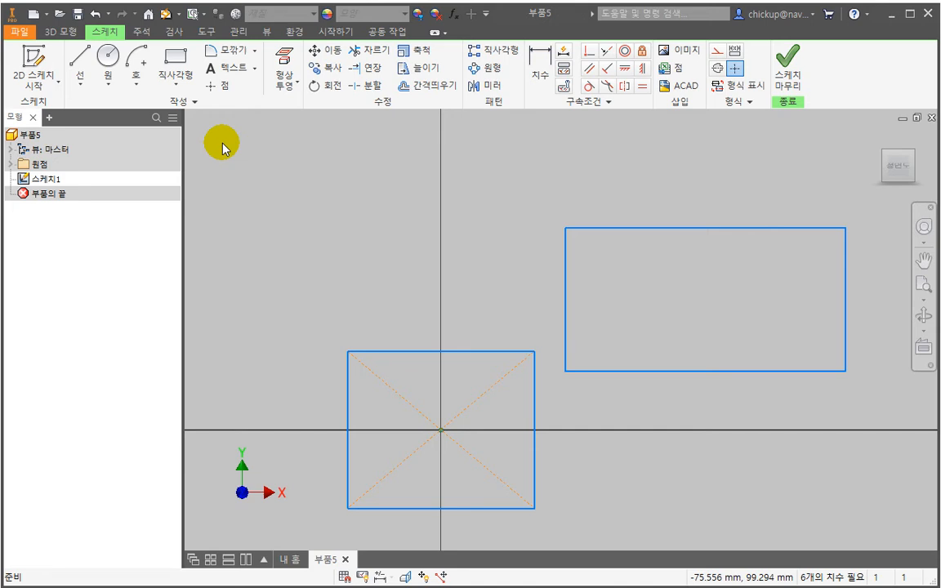
left_click(177, 61)
left_click(376, 194)
left_click(175, 81)
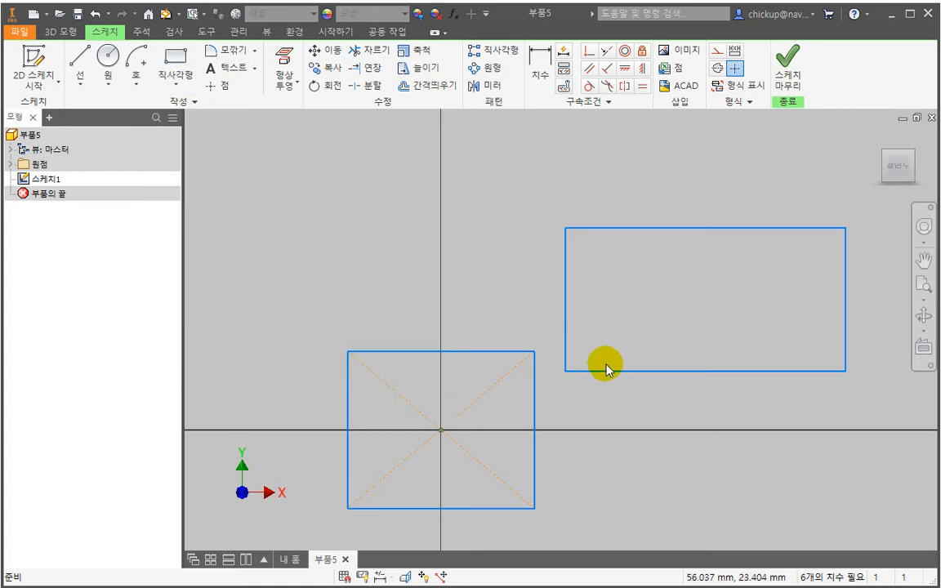
middle_click_drag(622, 374, 614, 308)
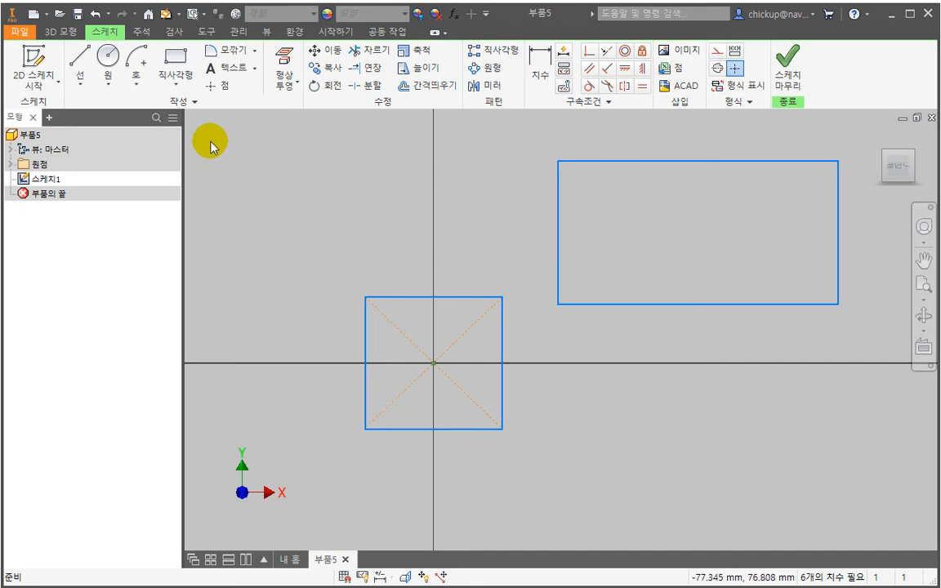
left_click(178, 84)
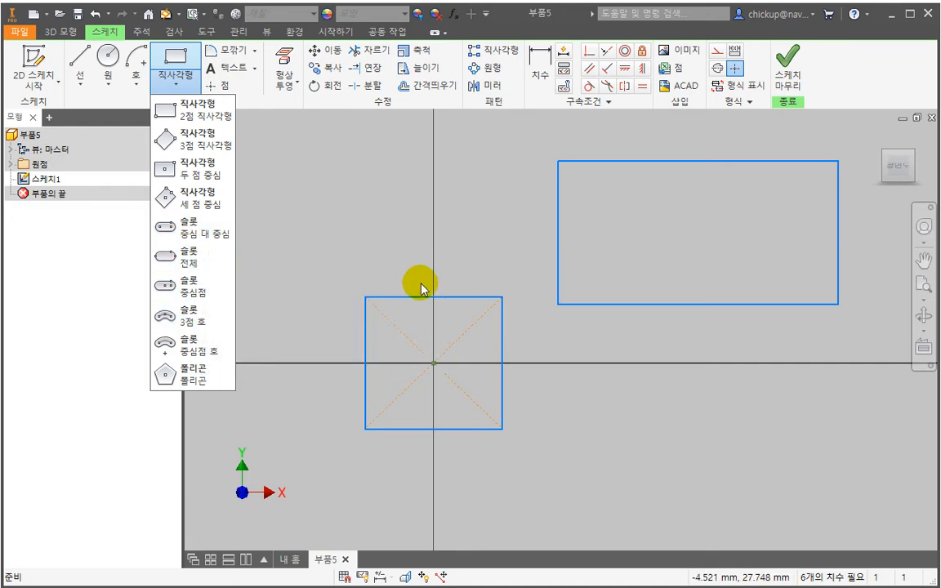
left_click(510, 277)
- Delete both rectangles, including the centered one's construction diagonals, from the sketch
middle_click_drag(519, 189, 505, 260)
left_click_drag(507, 202, 872, 420)
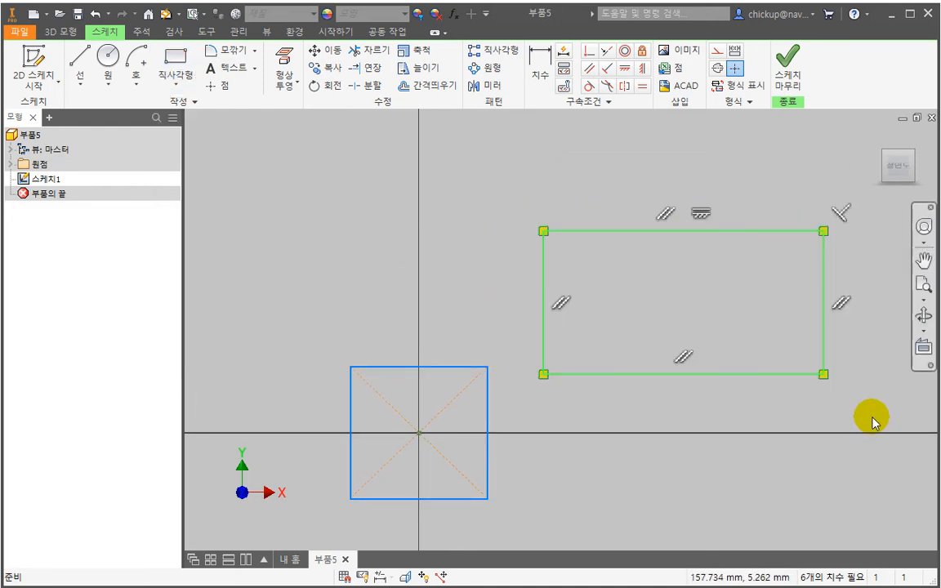
key("Delete")
middle_click_drag(557, 437, 630, 386)
left_click_drag(615, 368, 349, 302)
key("Delete")
left_click_drag(606, 486, 367, 437)
key("Delete")
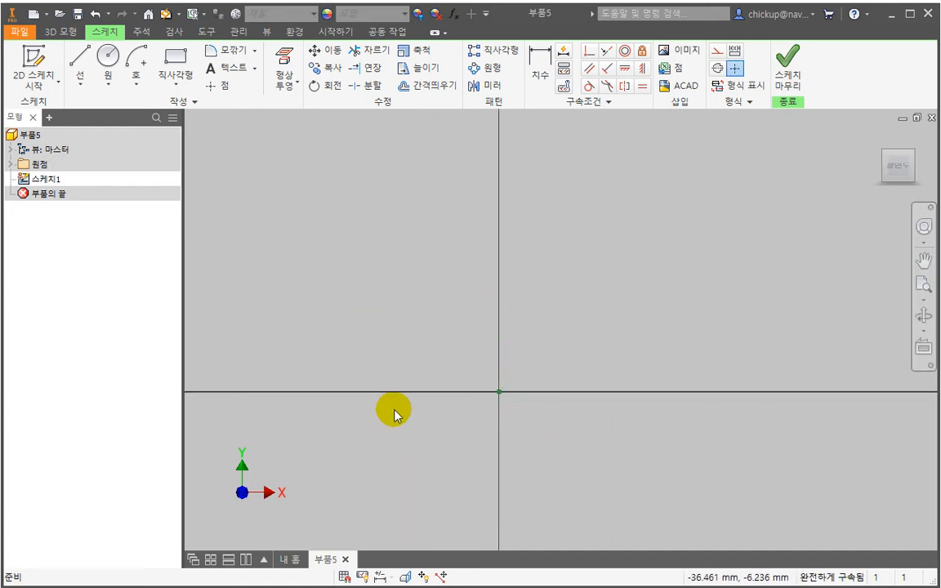
- Draw a horizontal center-to-center slot above the origin, with its end centers about 88 mm apart
left_click(173, 80)
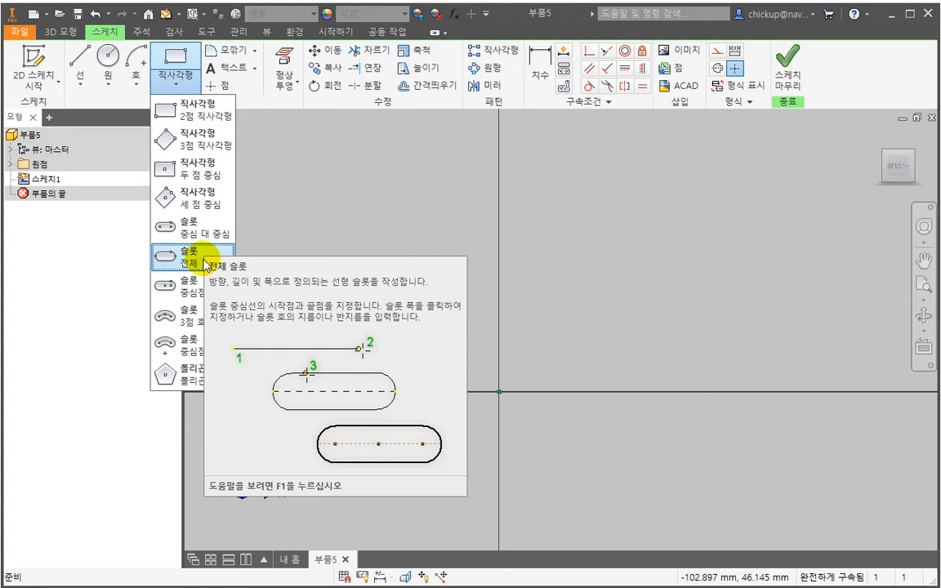
left_click(195, 235)
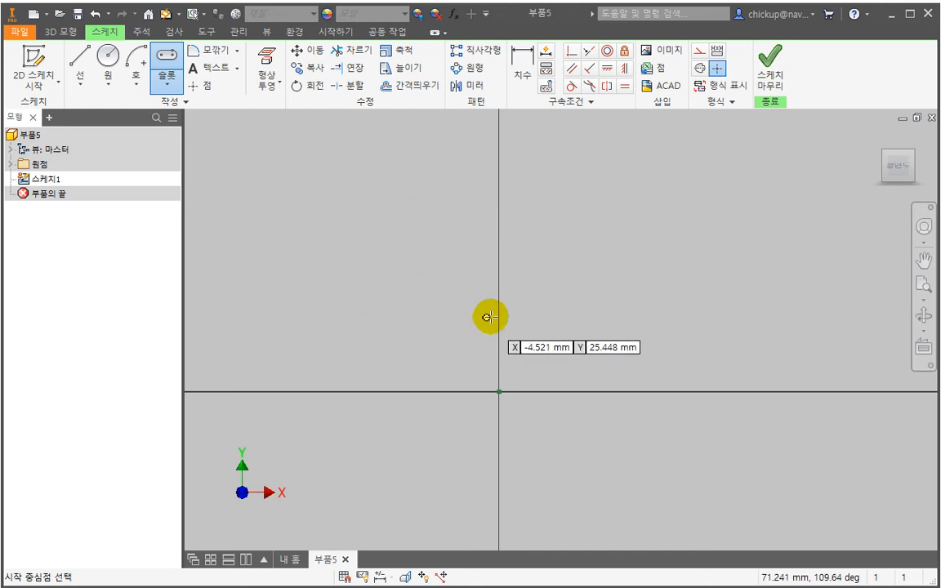
left_click(405, 237)
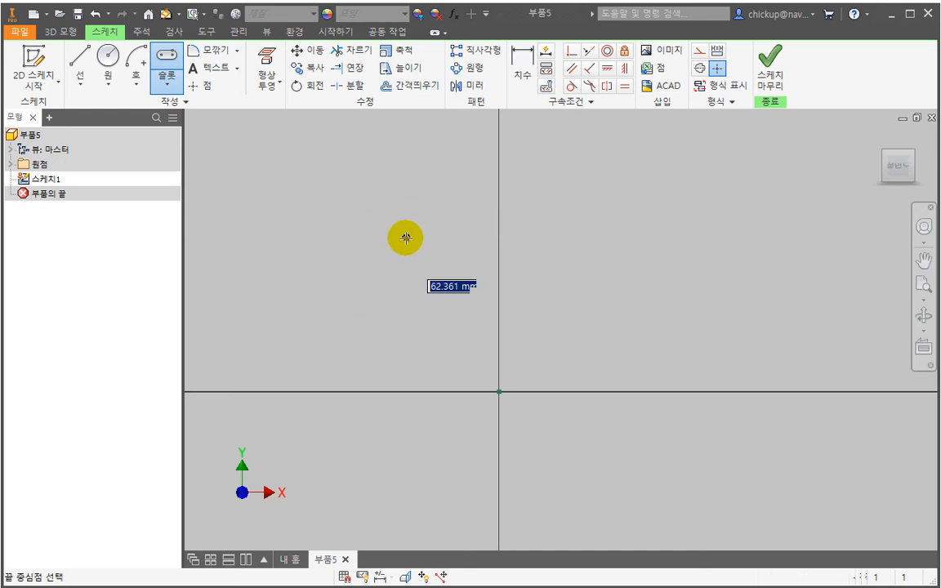
left_click(658, 238)
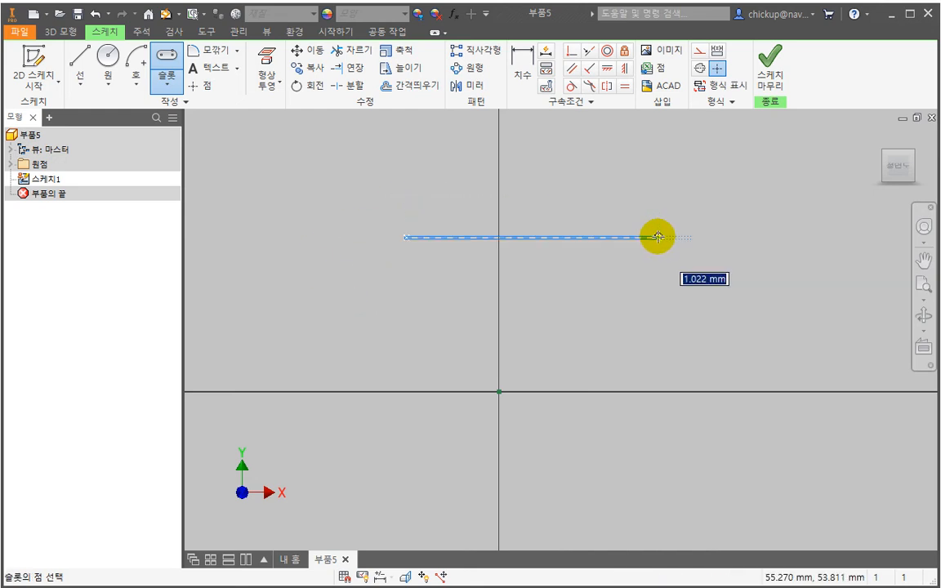
left_click(648, 279)
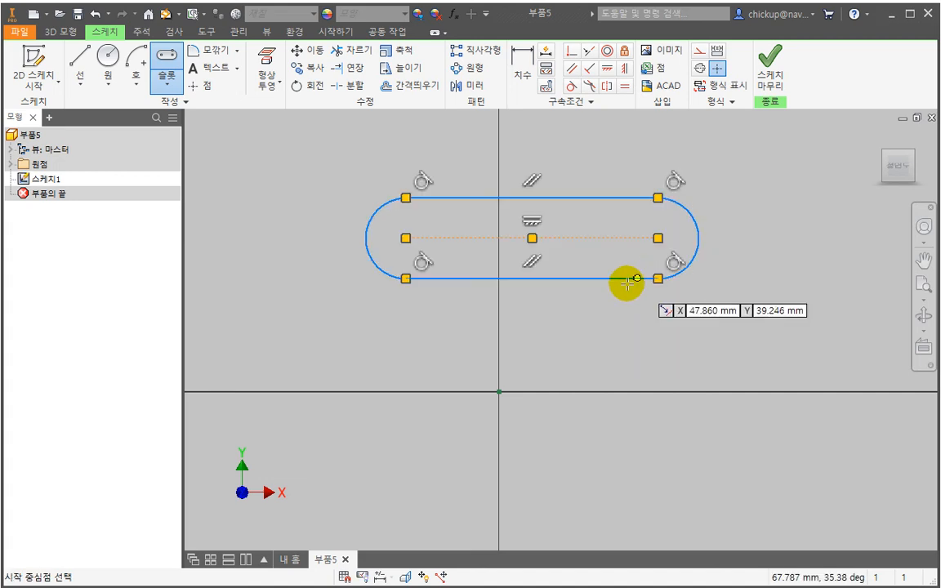
left_click(171, 85)
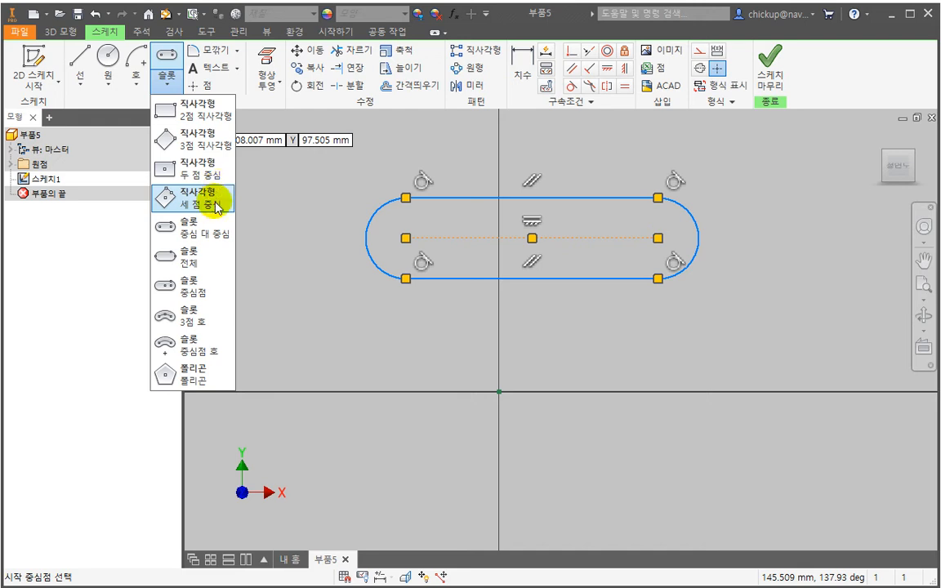
left_click(162, 256)
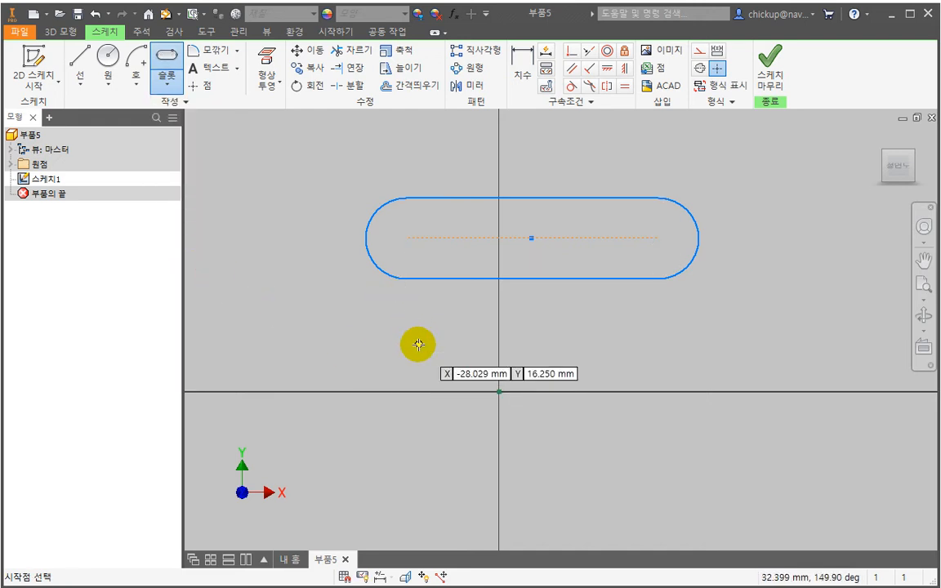
key("Escape")
- Select both end arcs of the slot to examine their center points and tangent constraints
left_click(376, 213)
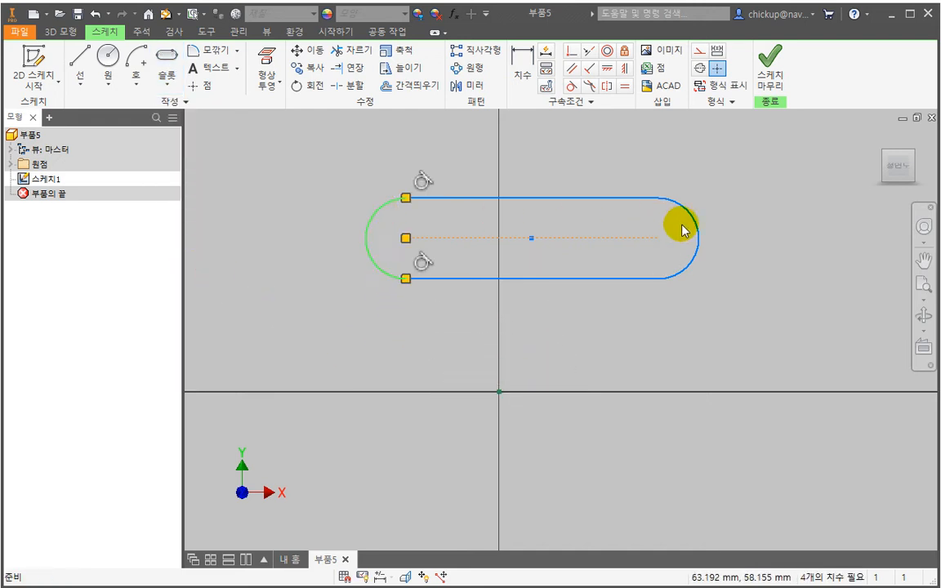
left_click(696, 231, "ctrl")
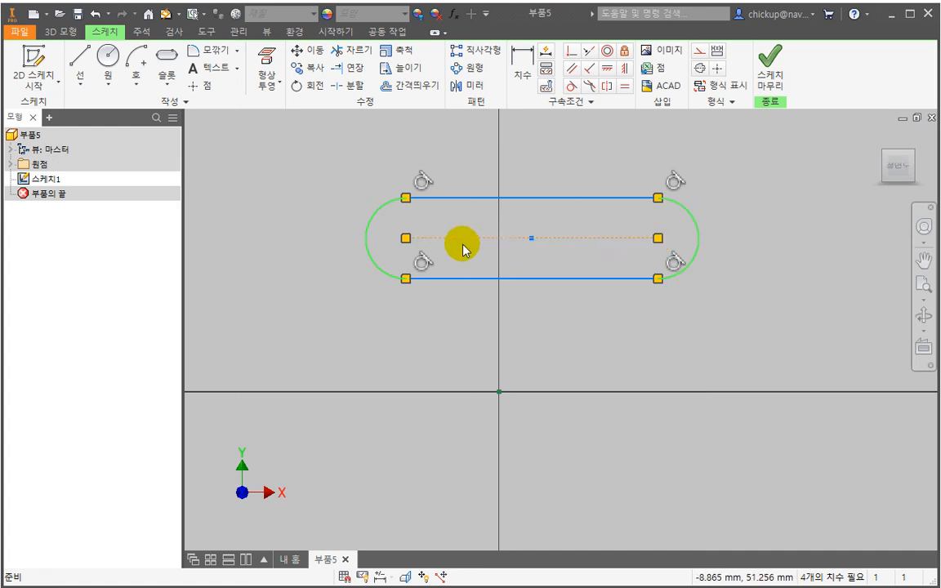
key("Escape")
- Draw a horizontal overall slot about 120 mm long between the existing slot and the X axis
left_click(167, 81)
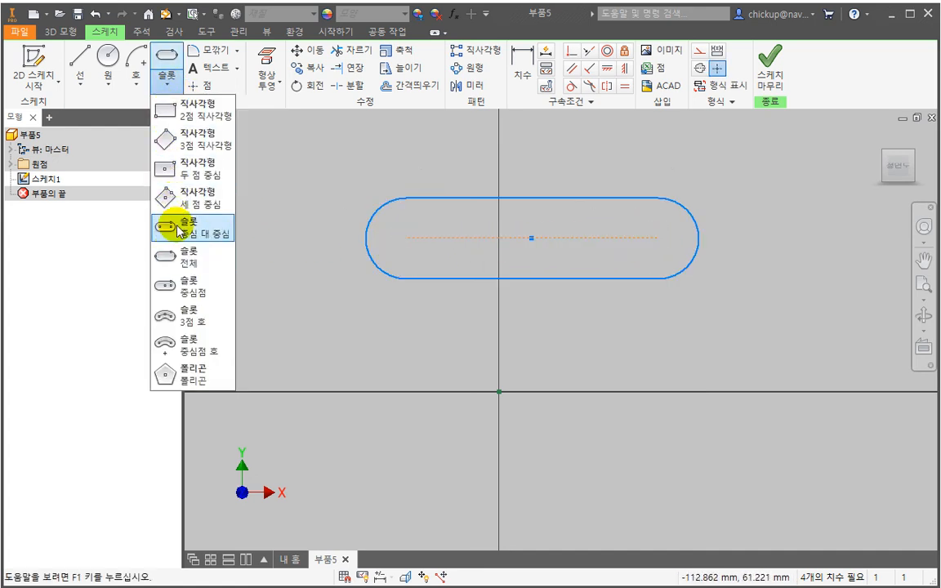
left_click(188, 261)
left_click(354, 356)
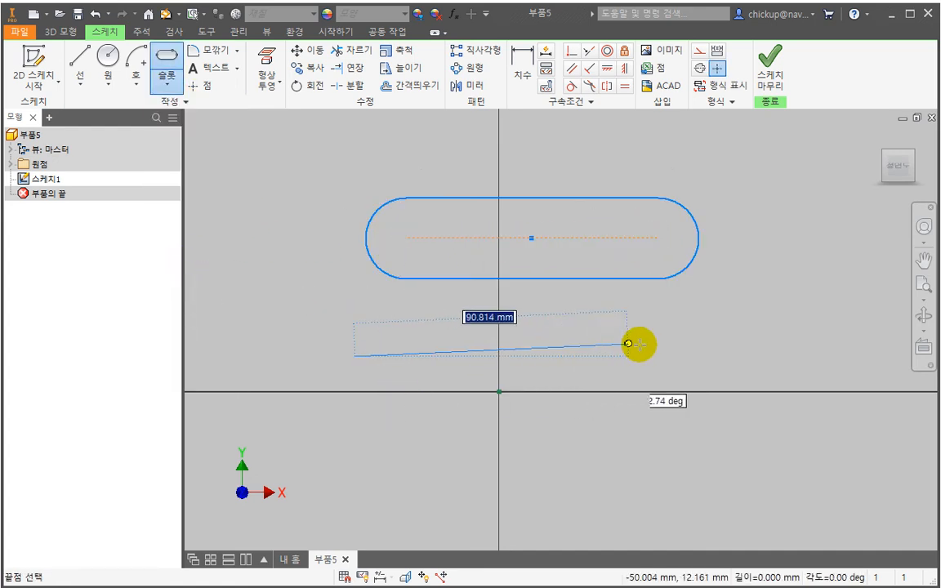
left_click(698, 357)
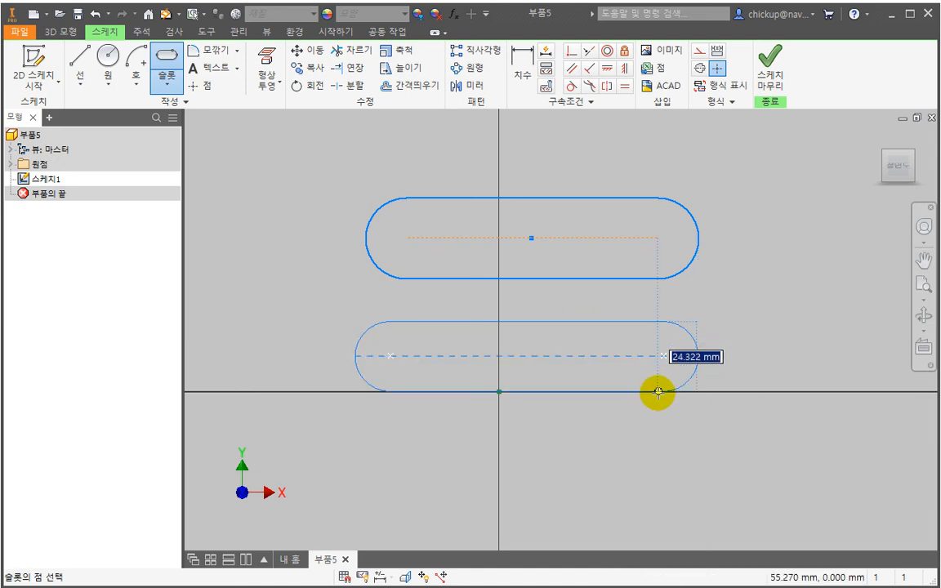
left_click(658, 386)
key("Escape")
- Compare the centerline endpoints of the two slots, and delete all of the sketch geometry
left_click(574, 237)
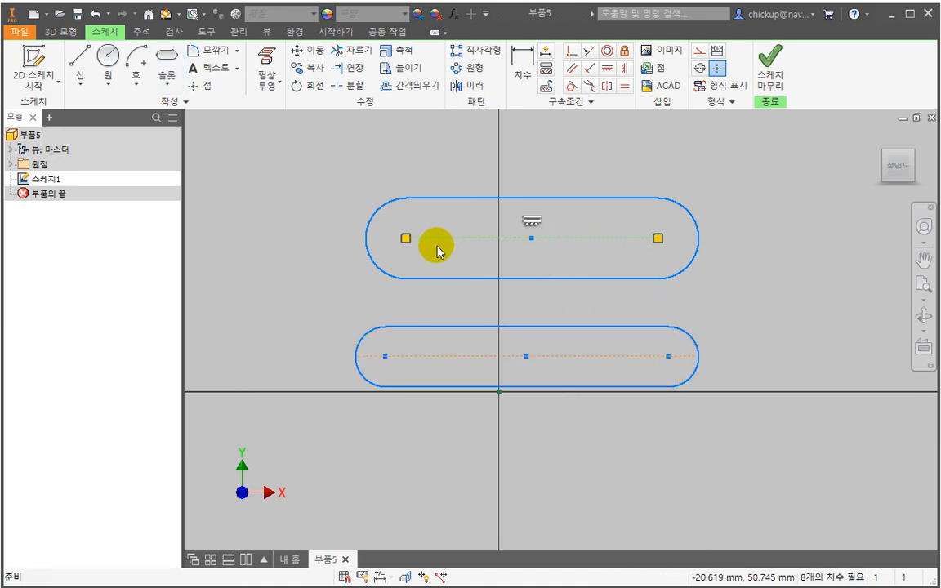
left_click(356, 356)
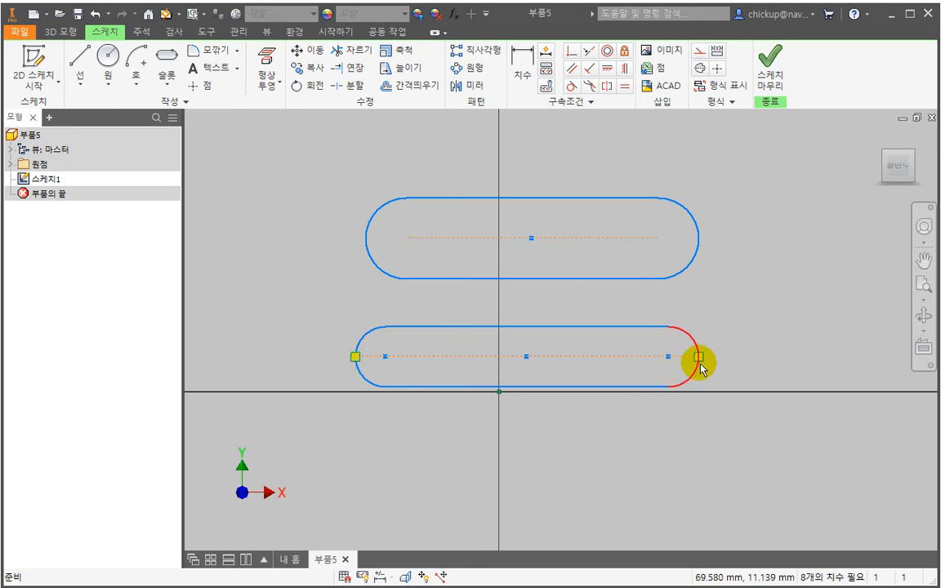
left_click_drag(275, 151, 771, 456)
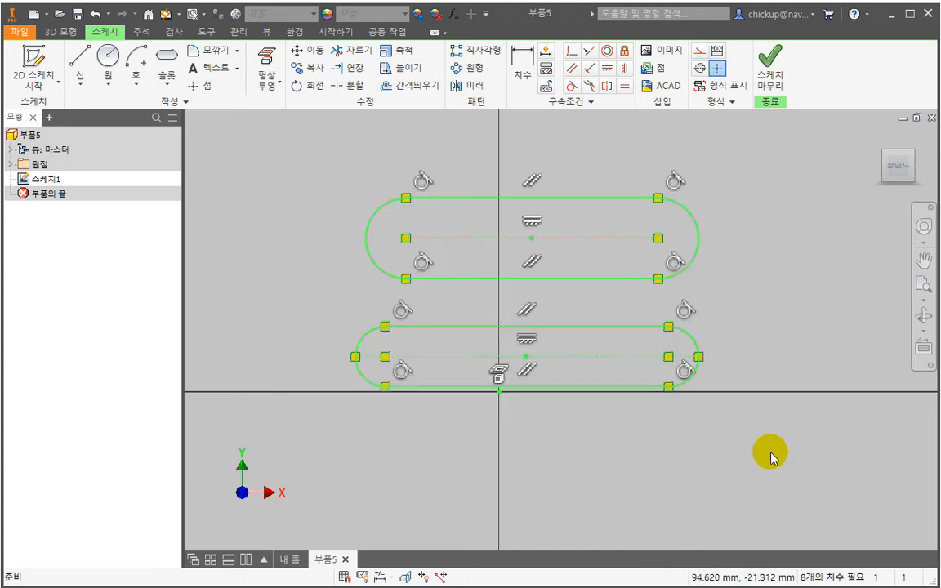
key("Delete")
- Draw a horizontal center-point slot above the X axis, centered to the right of the Y axis, and undo it
left_click(168, 85)
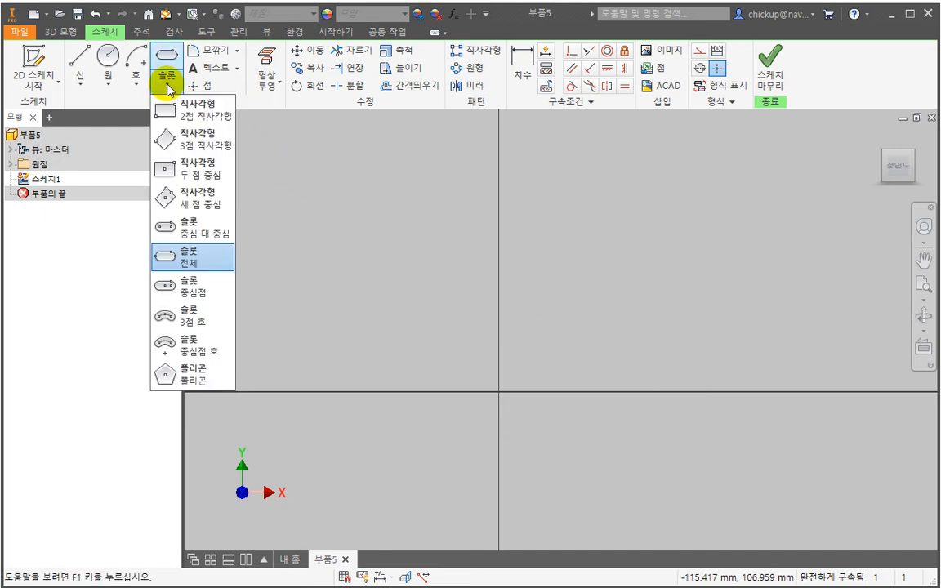
left_click(200, 287)
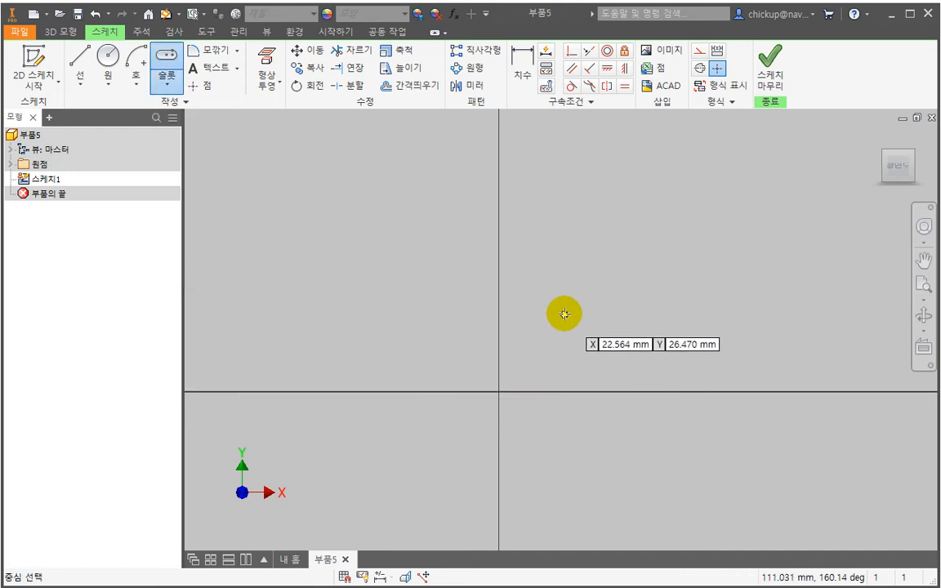
left_click(571, 306)
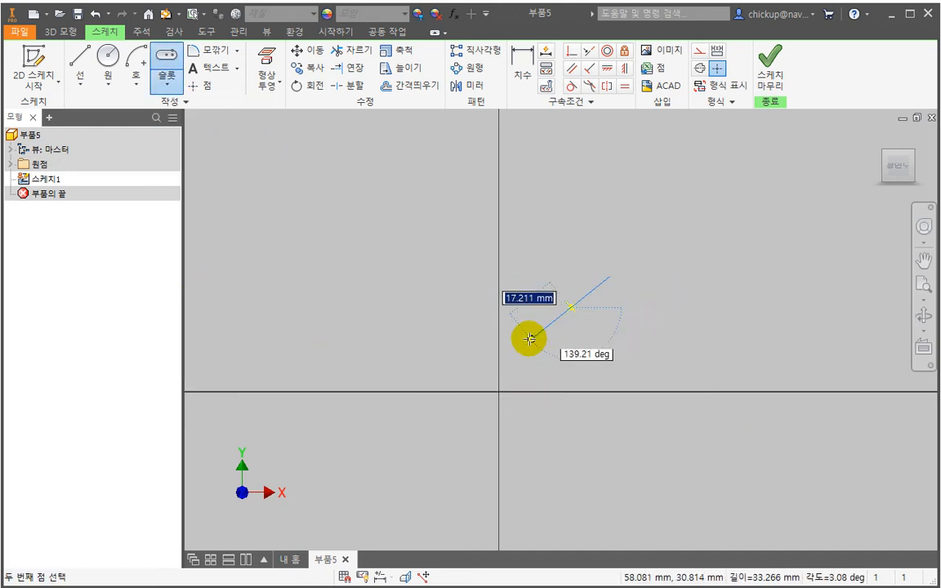
left_click(656, 308)
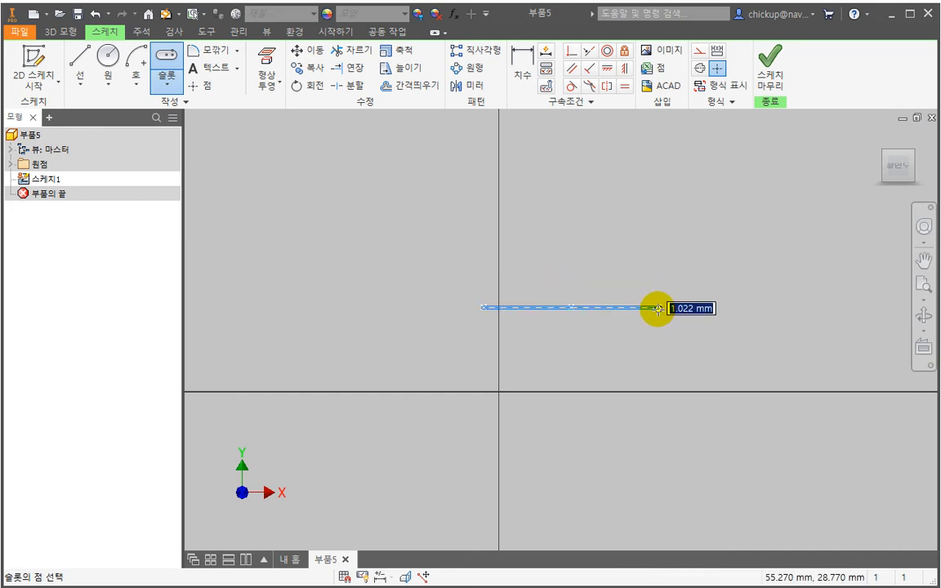
left_click(629, 335)
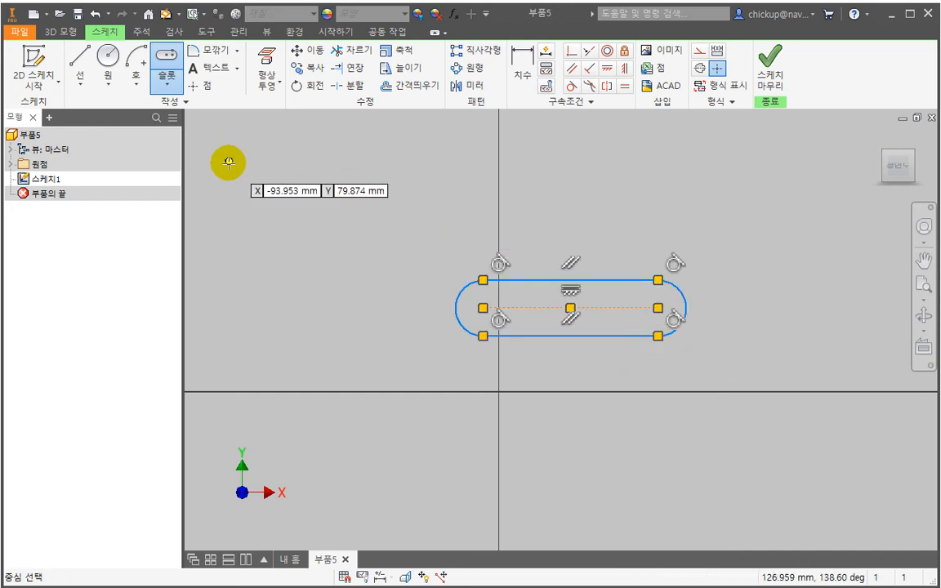
key("Escape")
key("ctrl+z")
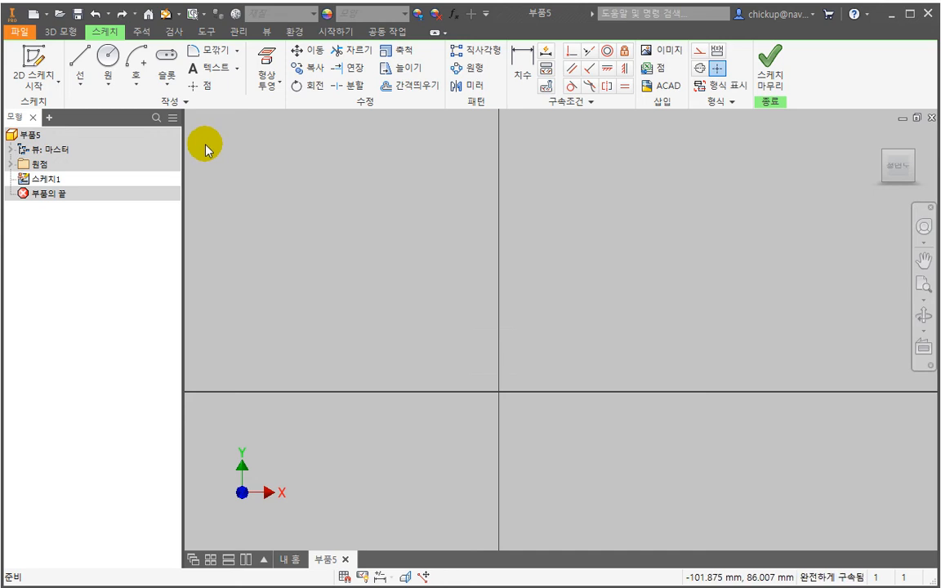
- Draw an upward-bulging three-point arc slot with end centers about 102 mm apart and a center-arc radius of about 96 mm, and undo it
left_click(167, 85)
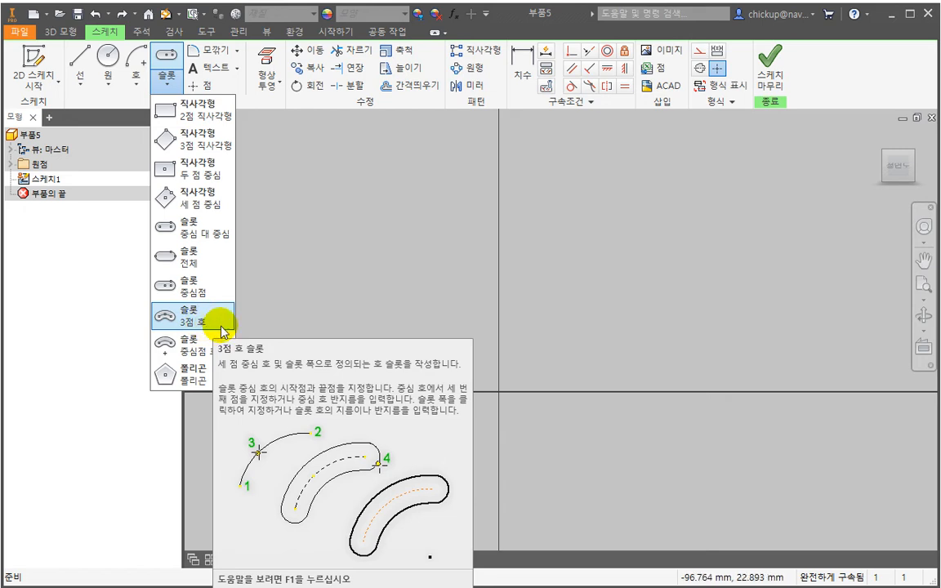
left_click(136, 85)
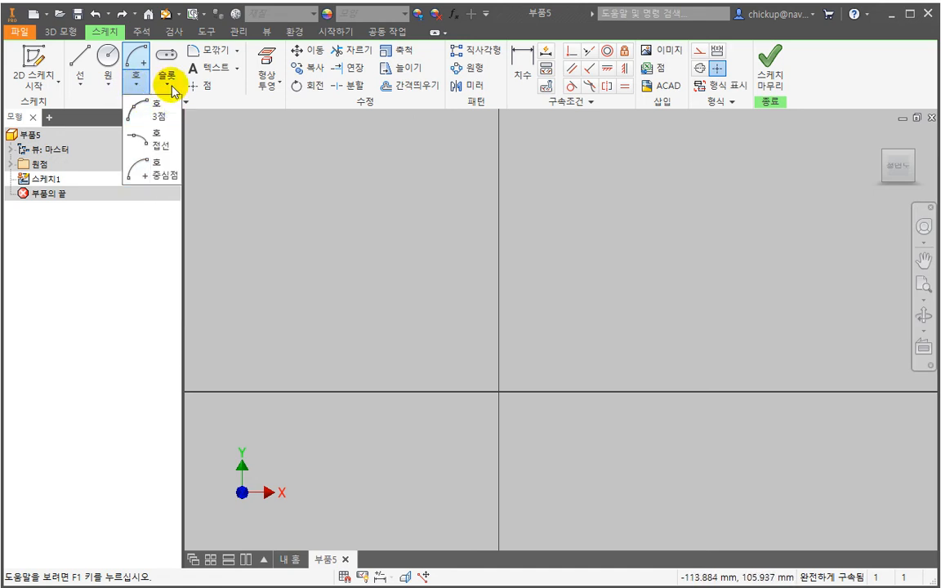
left_click(167, 81)
left_click(210, 314)
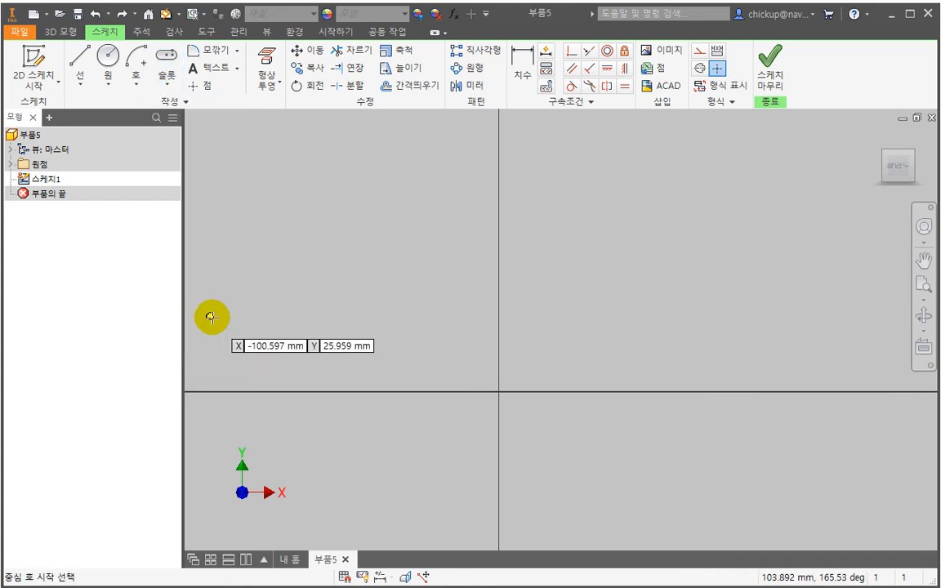
left_click(398, 302)
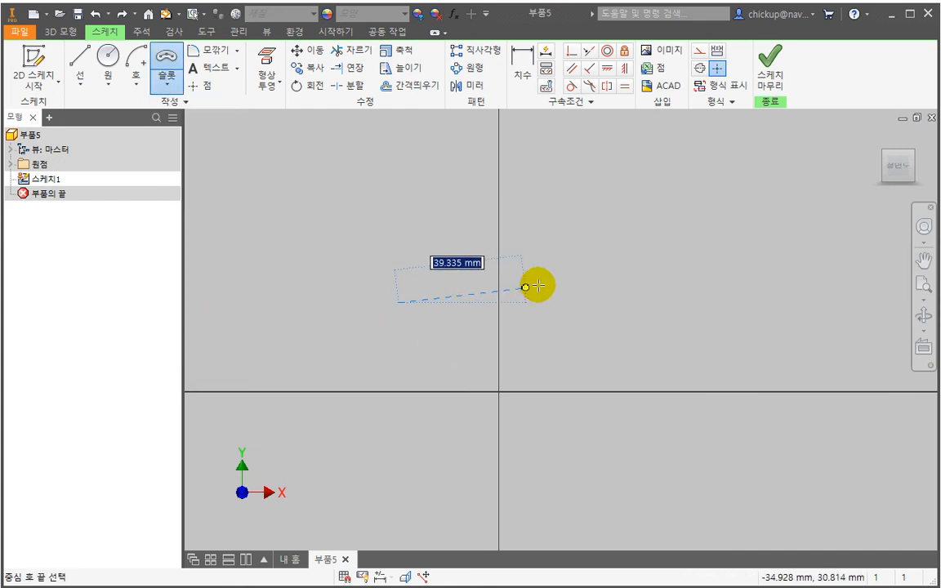
left_click(692, 302)
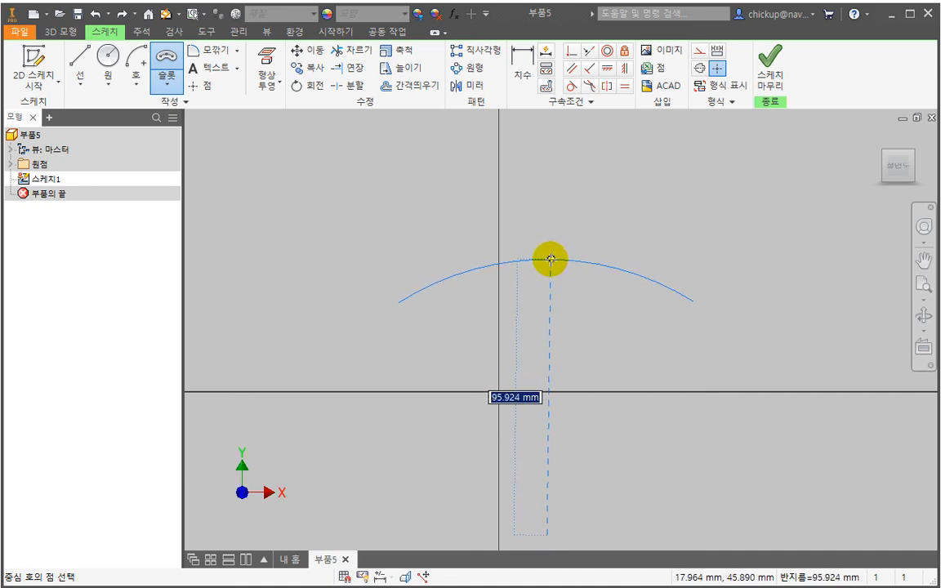
left_click(550, 260)
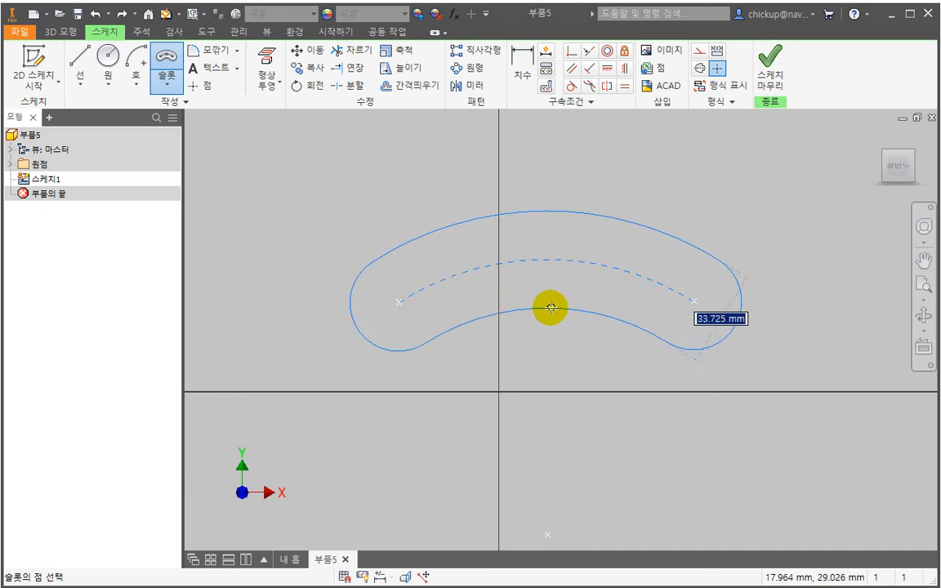
left_click(554, 300)
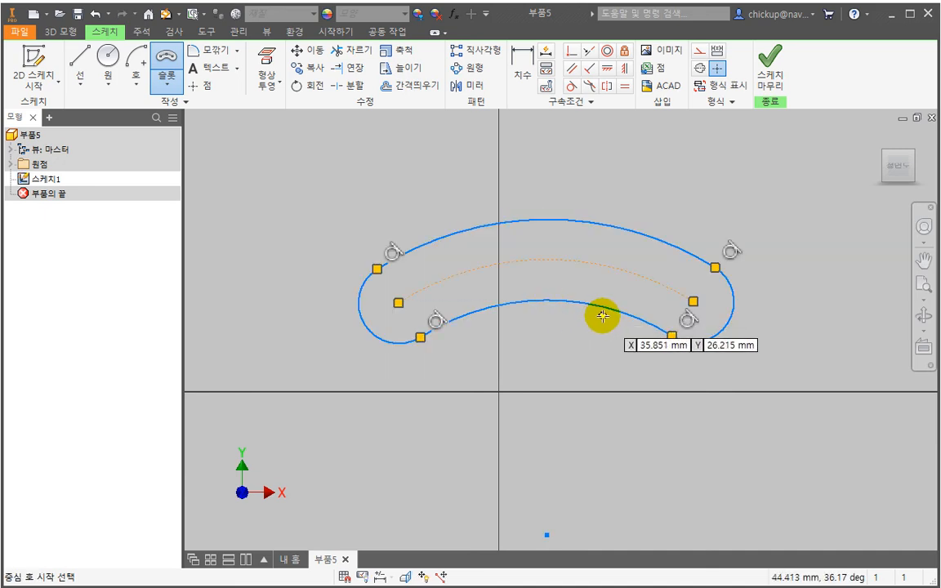
key("Escape")
key("ctrl+z")
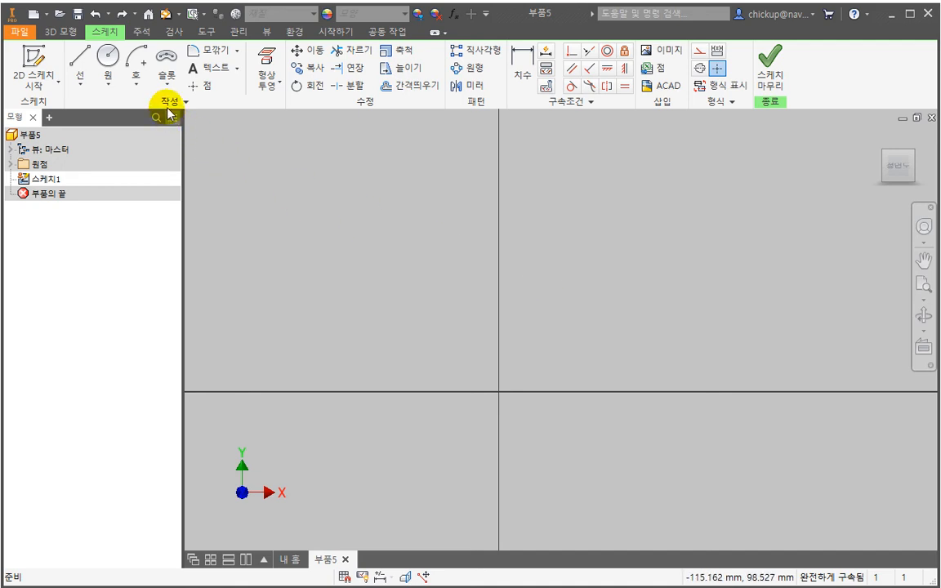
- Draw a center-point arc slot spanning about 75 degrees, with its arc center above and to the right of the origin
left_click(166, 82)
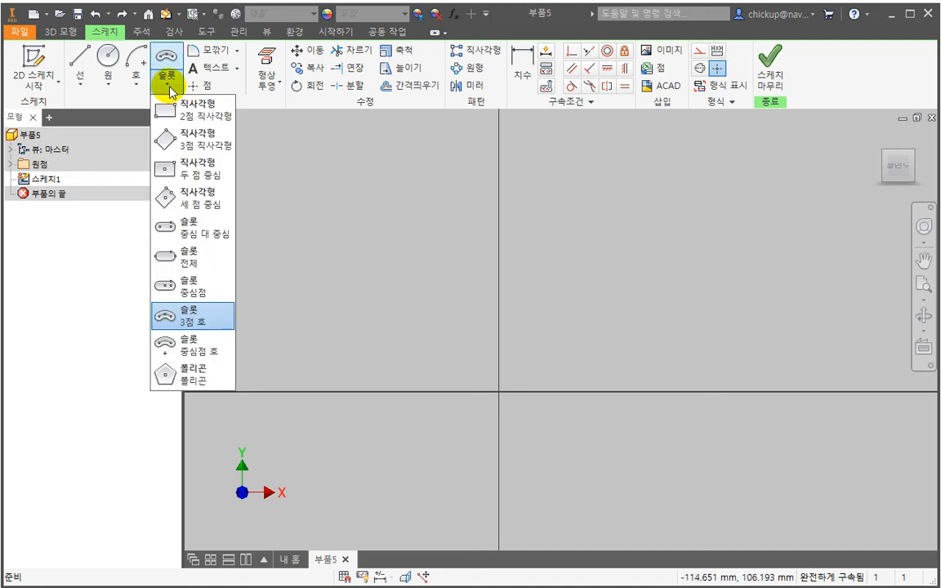
left_click(228, 346)
left_click(545, 359)
left_click(501, 267)
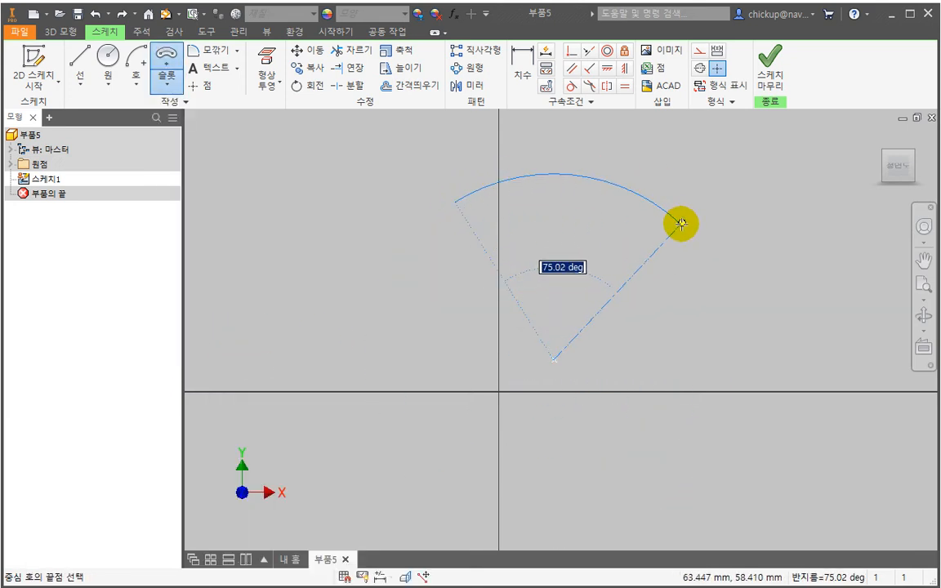
left_click(681, 225)
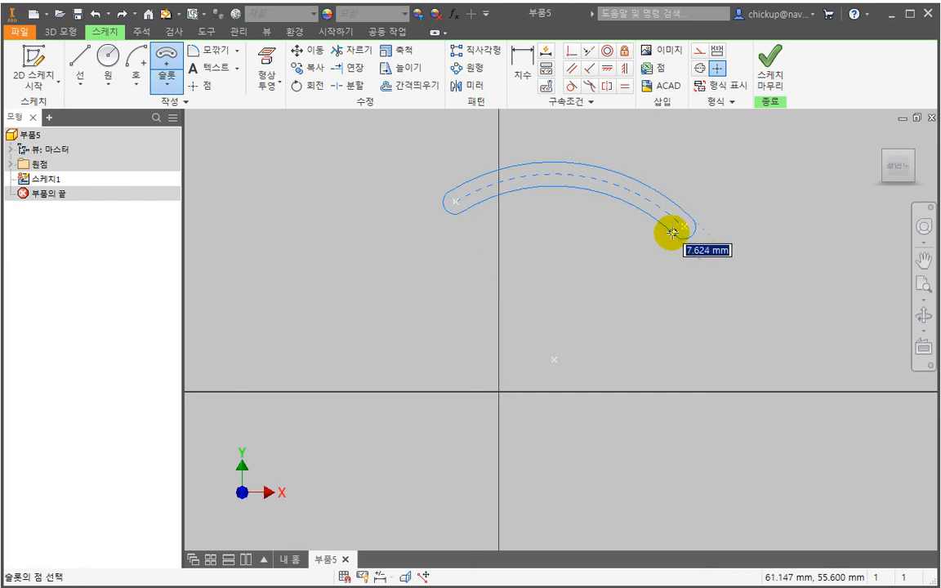
left_click(652, 247)
key("Escape")
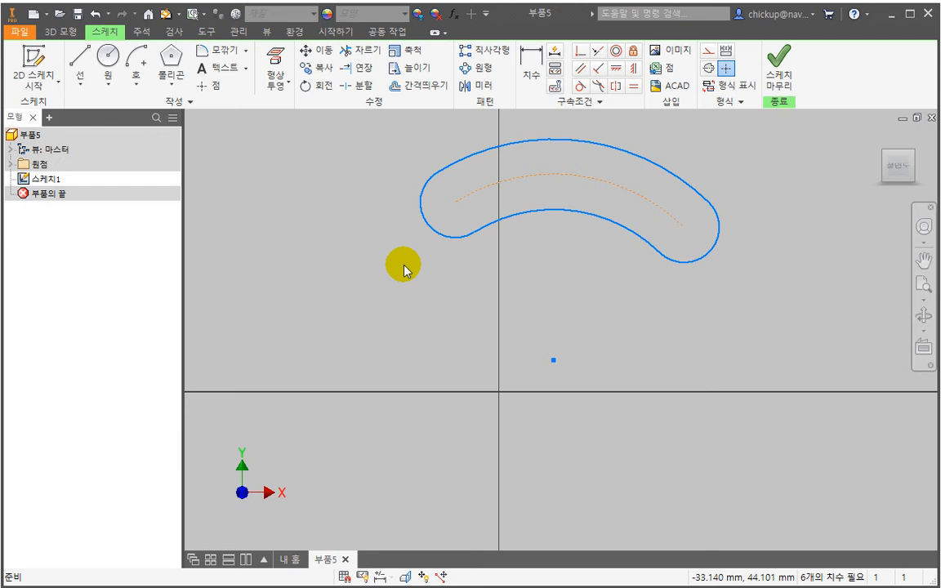
- Draw an inscribed six-sided polygon centered just left of the Y axis below the arc slot, about 26 mm from center to corner
left_click(172, 85)
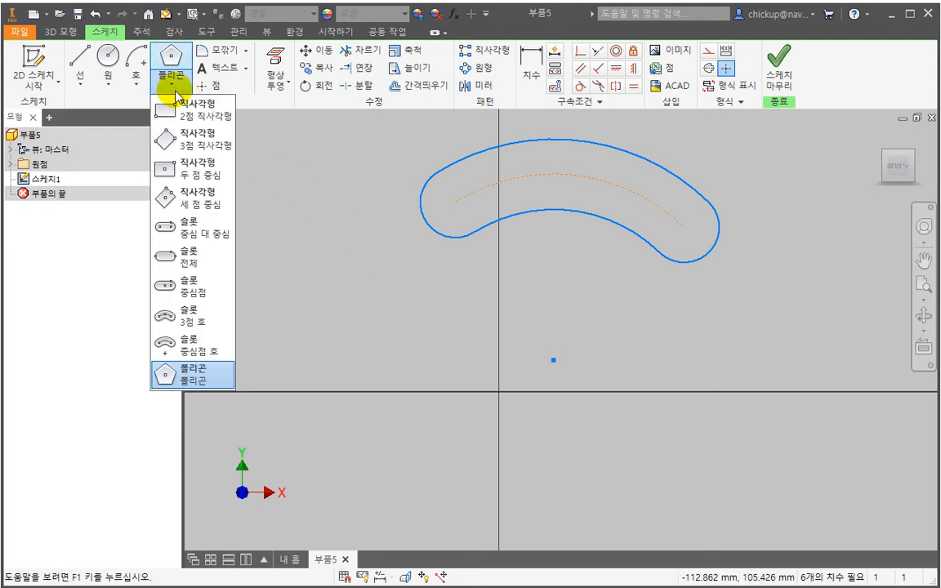
left_click(205, 381)
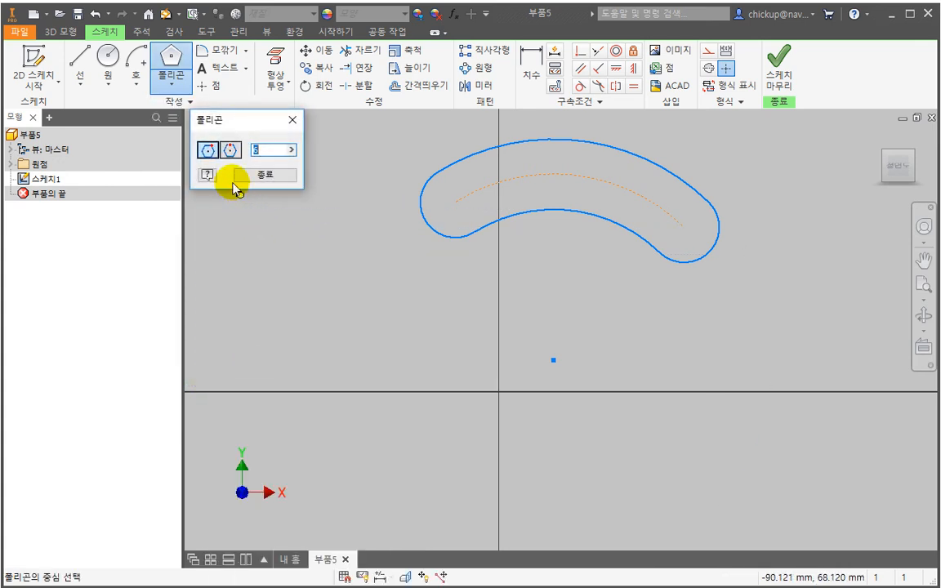
left_click_drag(217, 122, 282, 205)
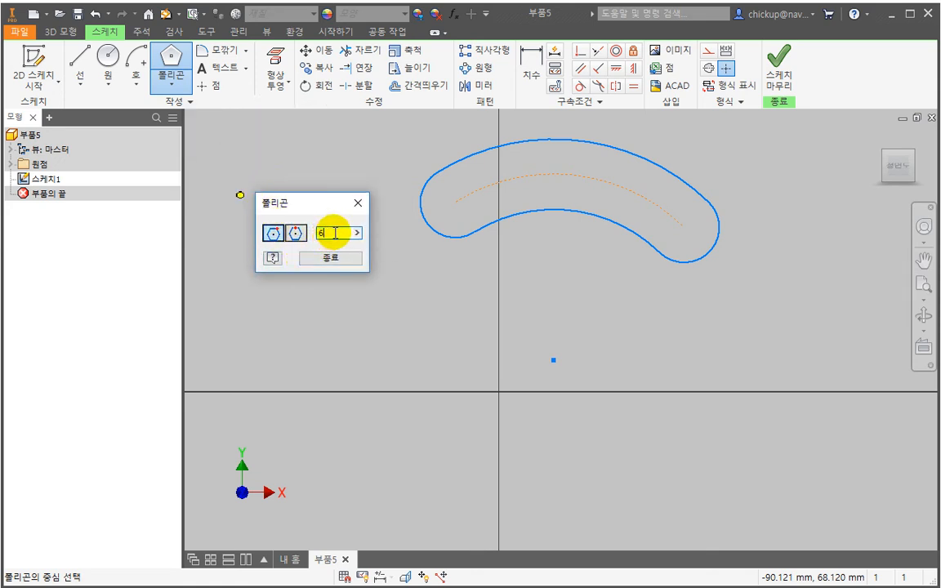
left_click_drag(335, 233, 316, 232)
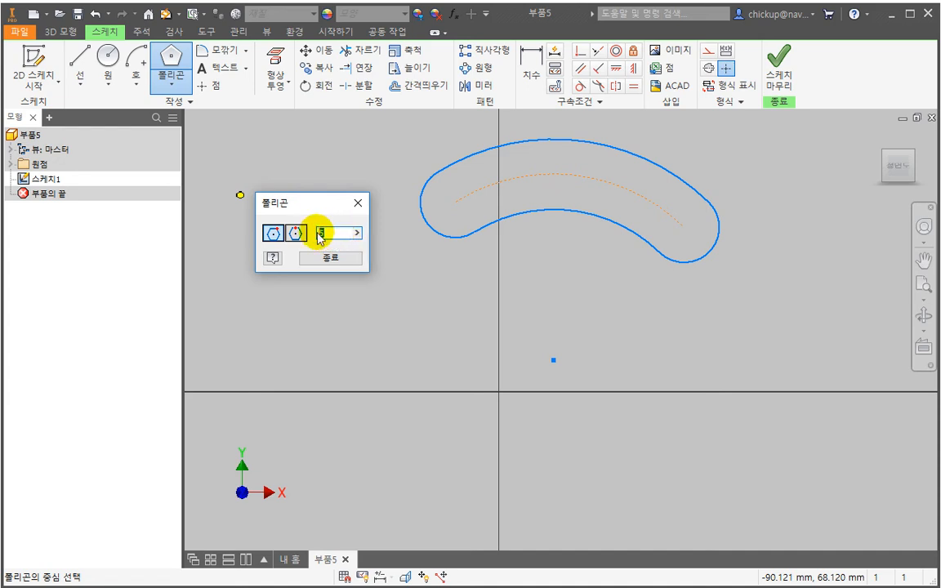
left_click_drag(333, 233, 310, 233)
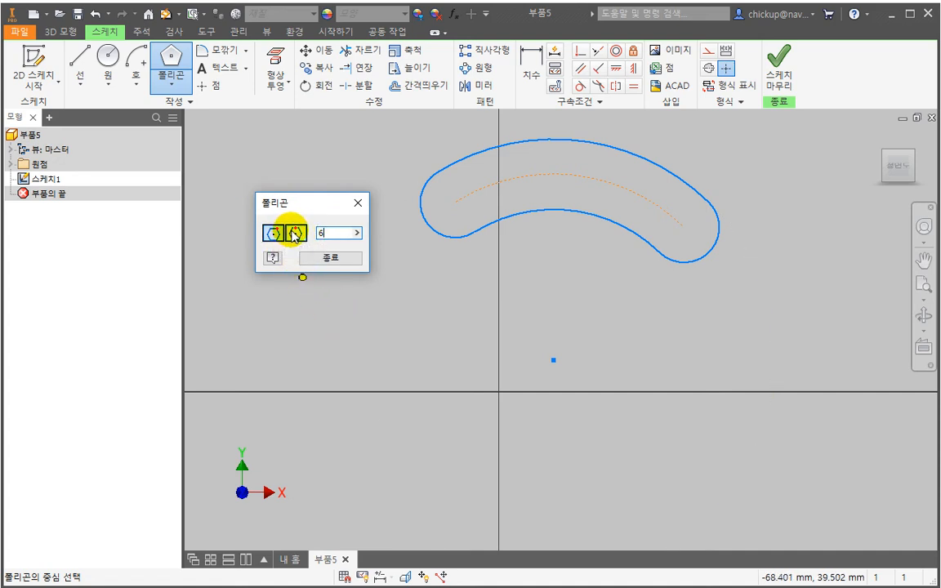
left_click(455, 373)
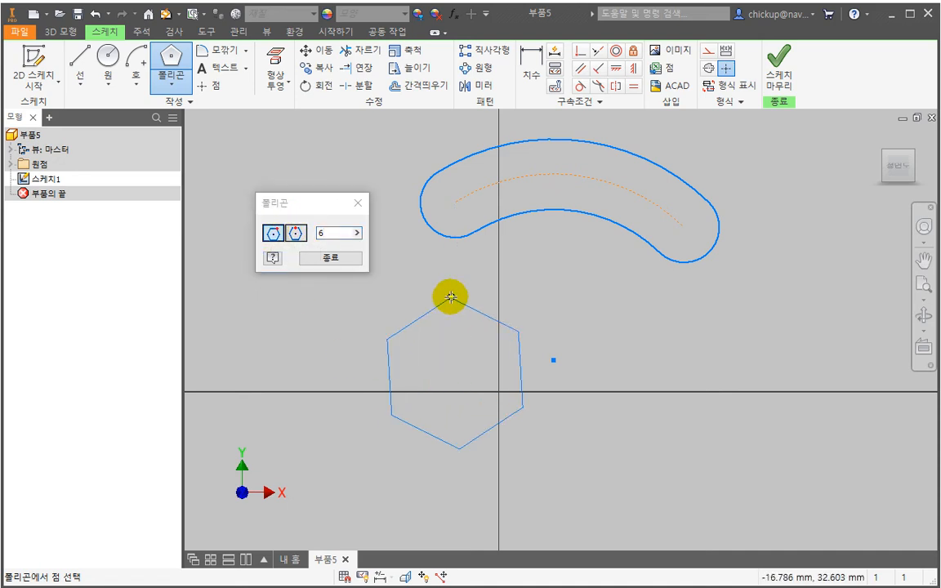
left_click(531, 372)
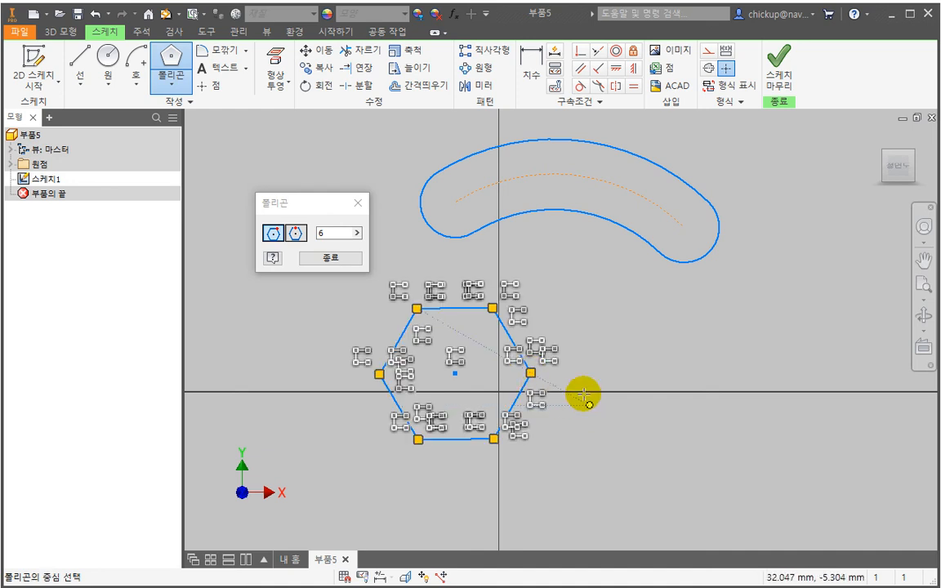
- Draw a circumscribed six-sided polygon to the right of the first hexagon, about 26 mm from its center to the upper edge
left_click(297, 235)
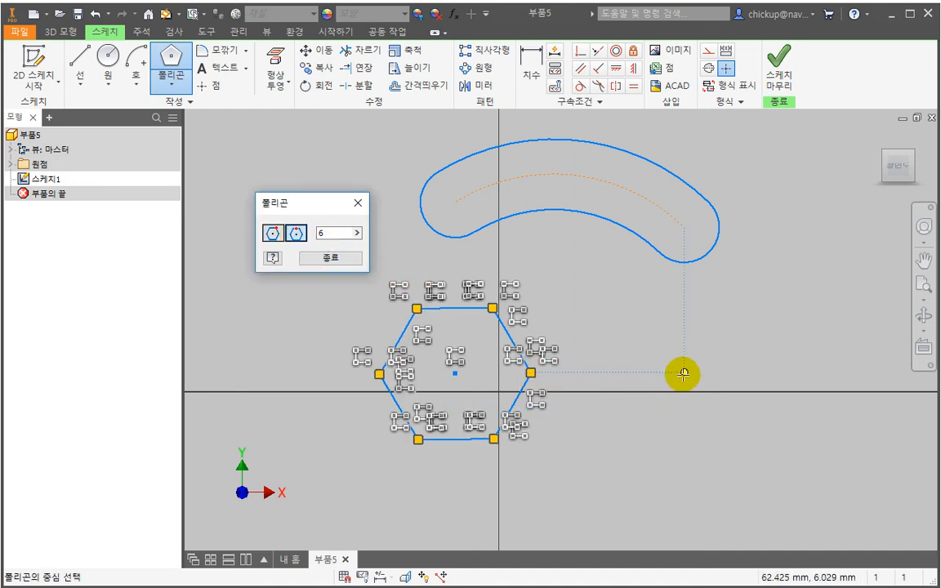
left_click(728, 373)
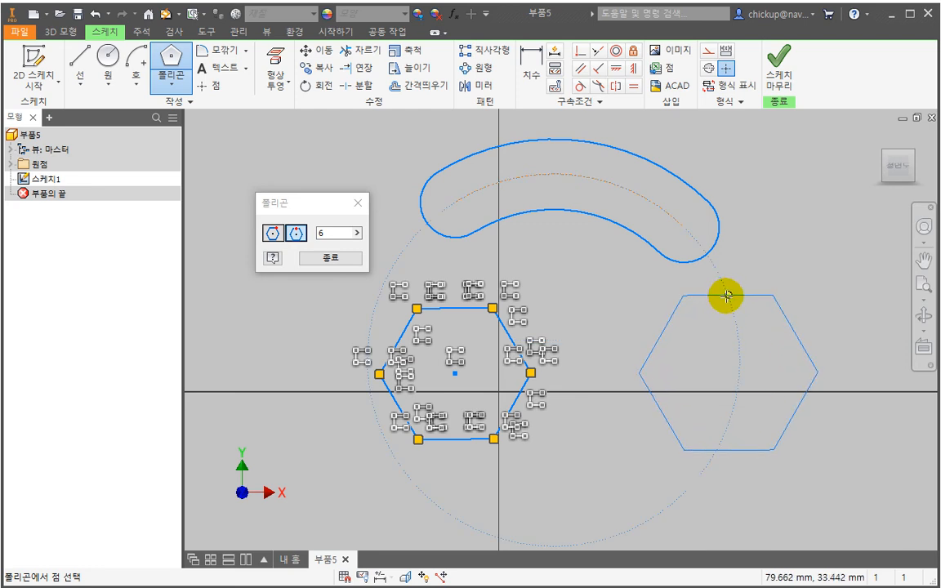
left_click(729, 297)
key("Escape")
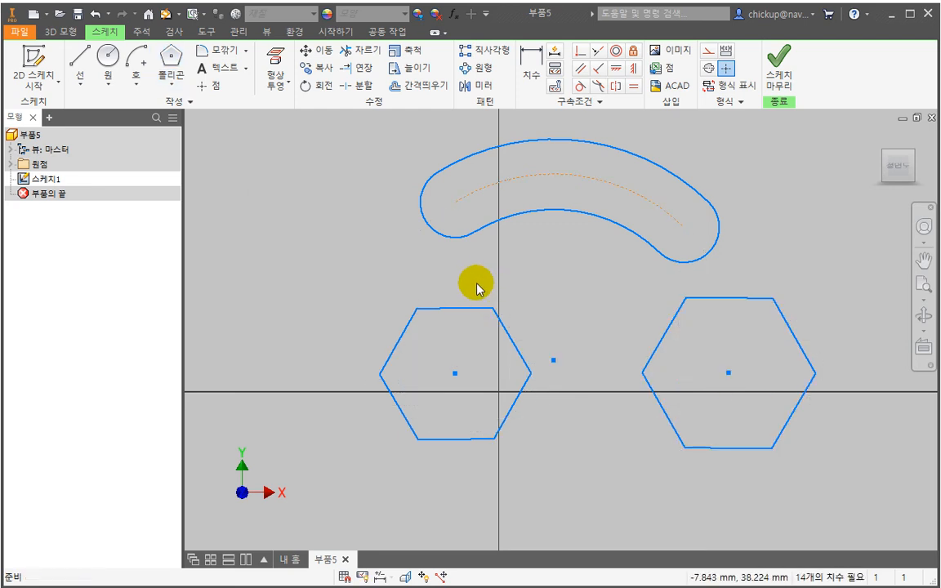
- Compare the inscribed hexagon's center and corner with the circumscribed hexagon's center and edge, and move the arc slot slightly upward
left_click(493, 308)
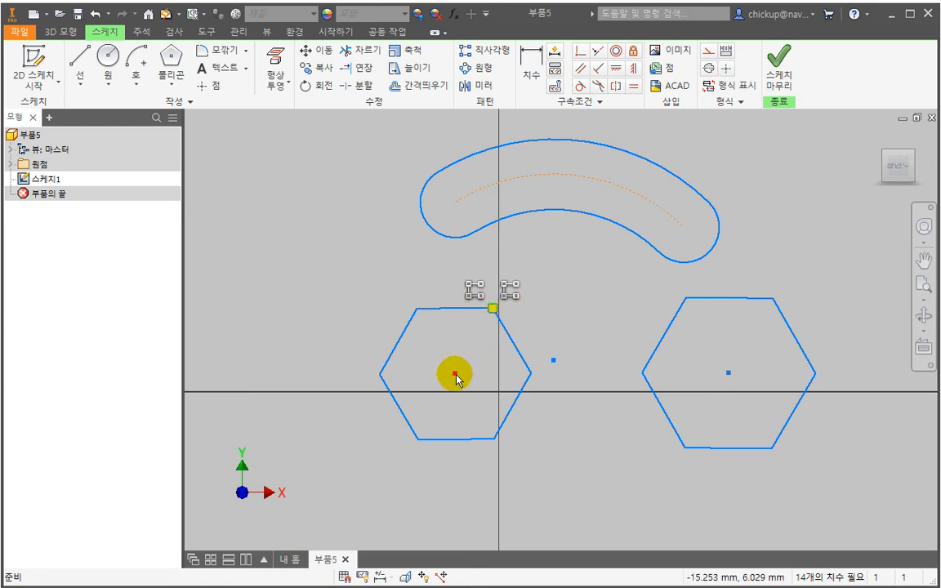
left_click(720, 332)
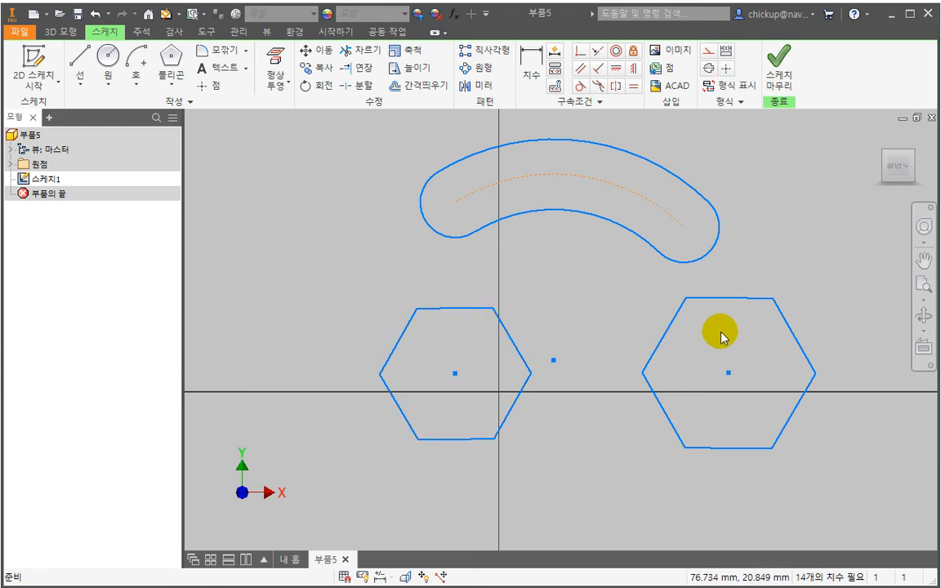
left_click(729, 373)
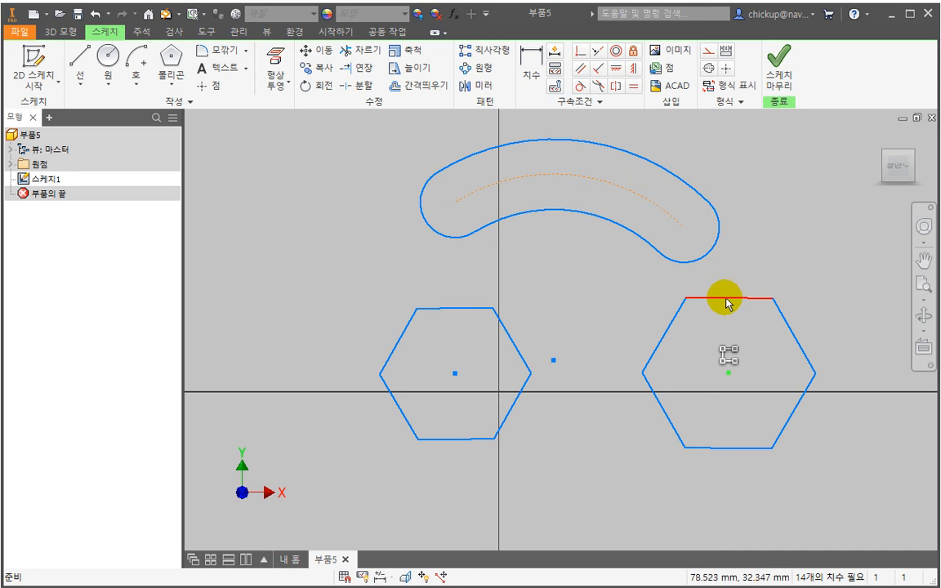
left_click(724, 292)
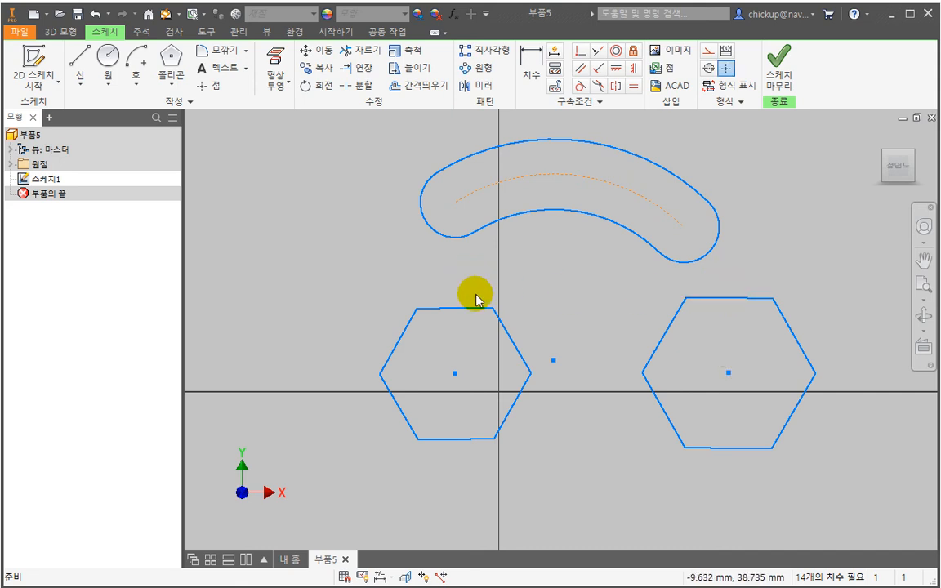
left_click_drag(554, 361, 562, 340)
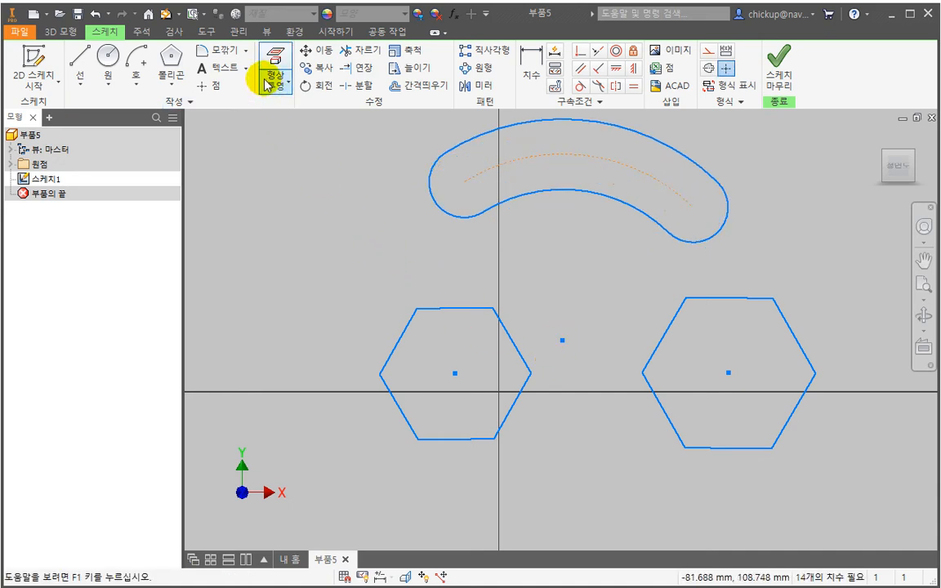
- Fillet the upper-left corner of the left hexagon with a 10 mm radius
left_click(247, 50)
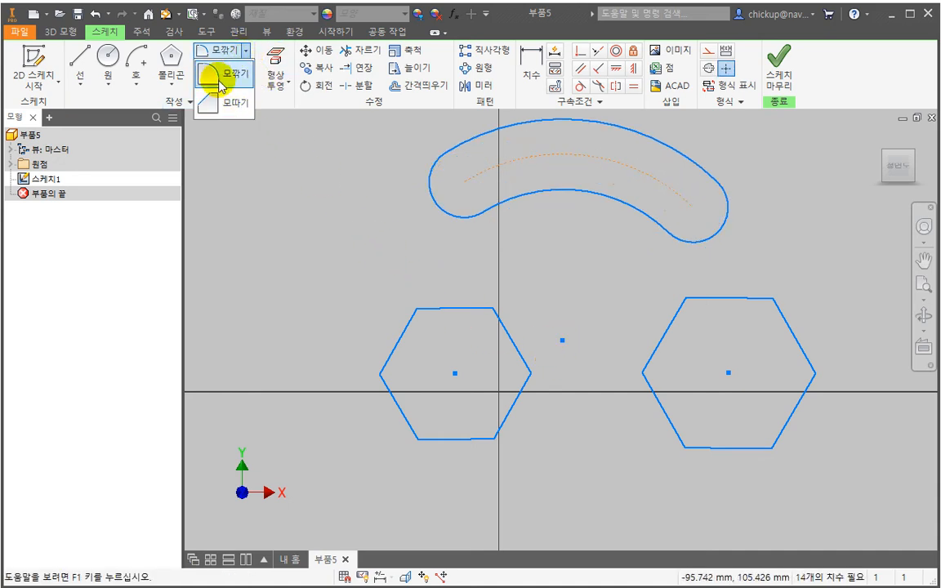
left_click(229, 77)
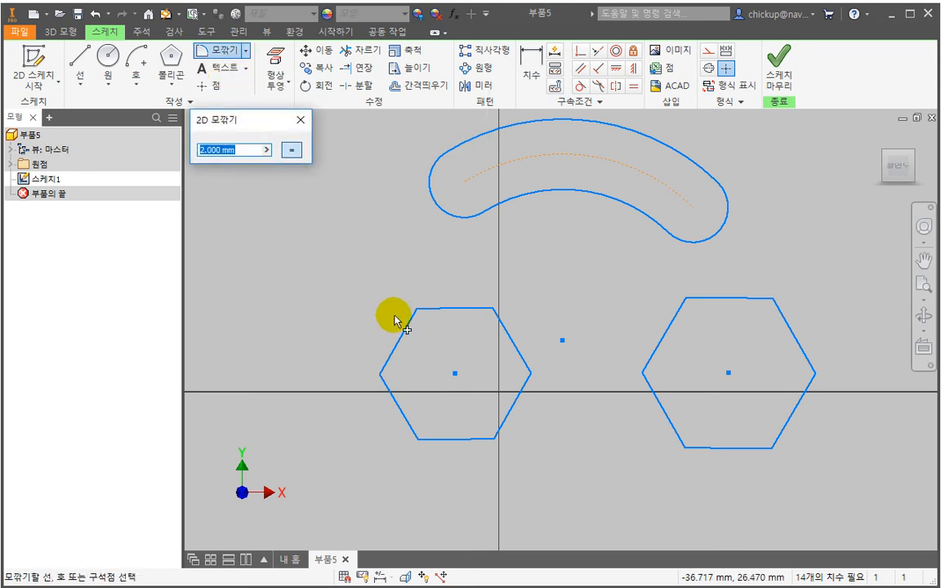
left_click(245, 150)
left_click_drag(245, 149, 174, 147)
type("1")
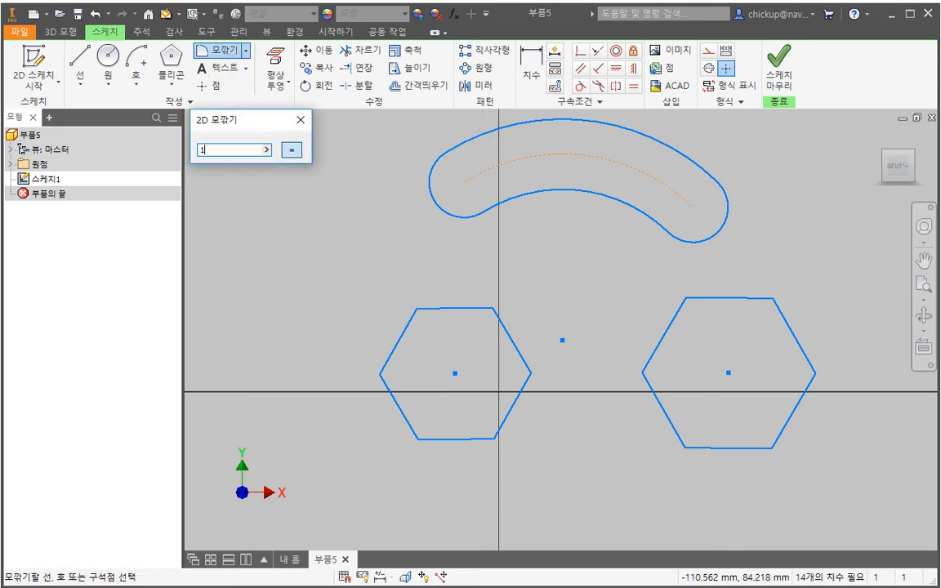
type("0")
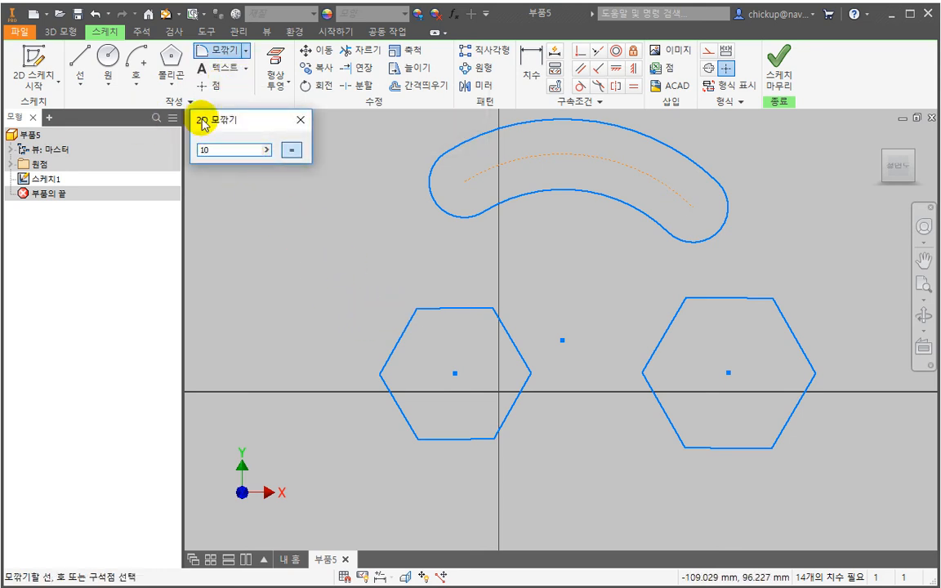
left_click(406, 327)
left_click(437, 316)
scroll(431, 321, "down", 3)
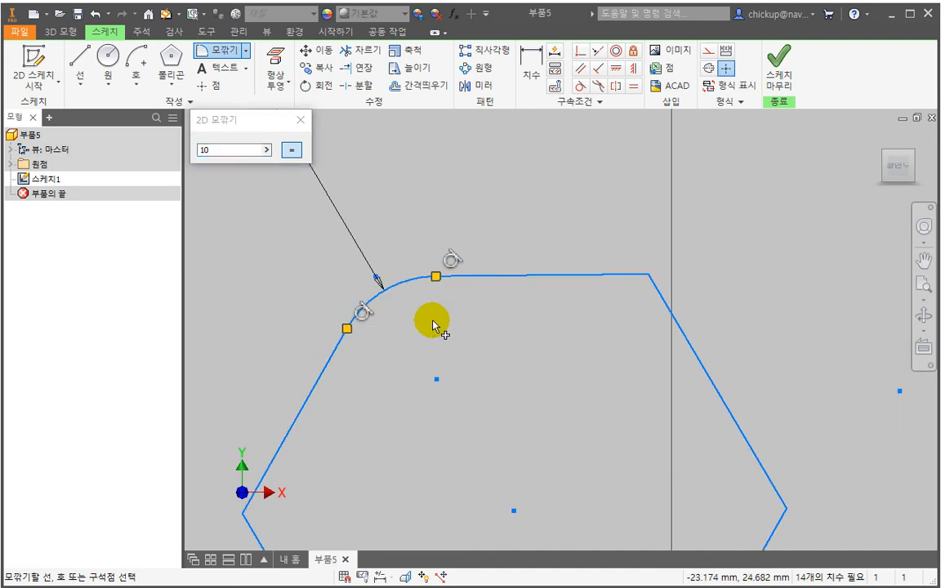
scroll(433, 323, "up", 4)
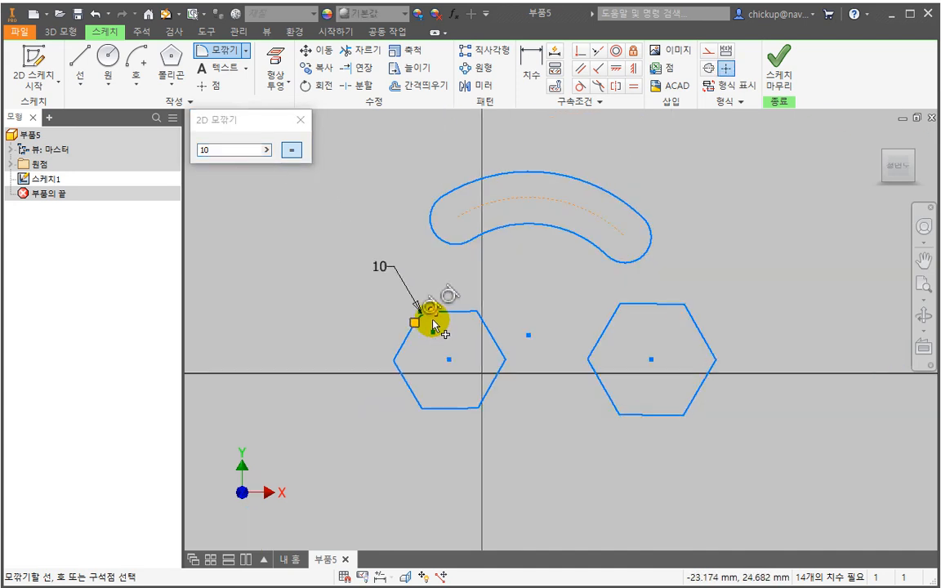
- Apply the same 10 mm fillet to the right hexagon's upper-left corner with an equal-radius constraint, and end the command
left_click(622, 312)
scroll(622, 309, "up", 2)
scroll(641, 323, "down", 5)
scroll(642, 323, "up", 1)
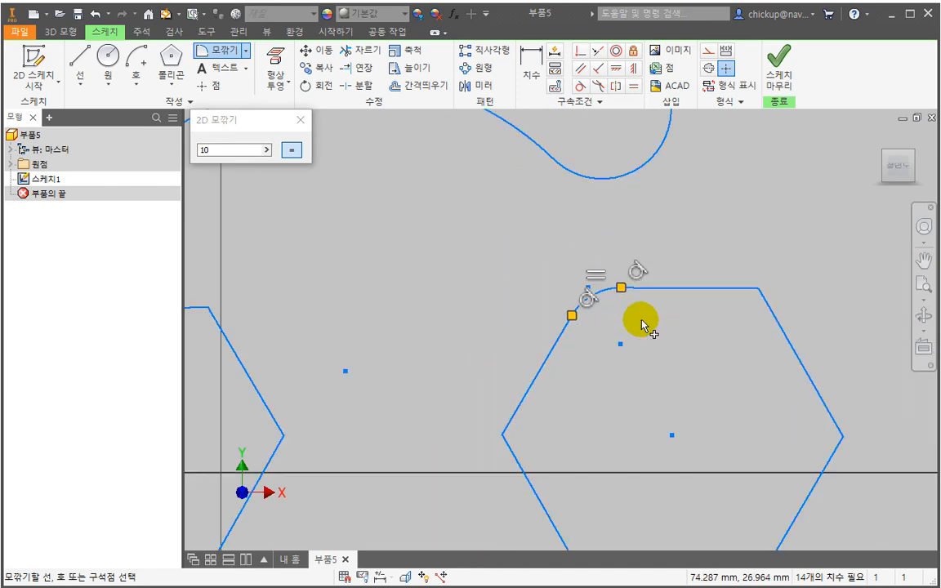
scroll(642, 325, "up", 3)
scroll(637, 321, "down", 4)
scroll(630, 326, "up", 3)
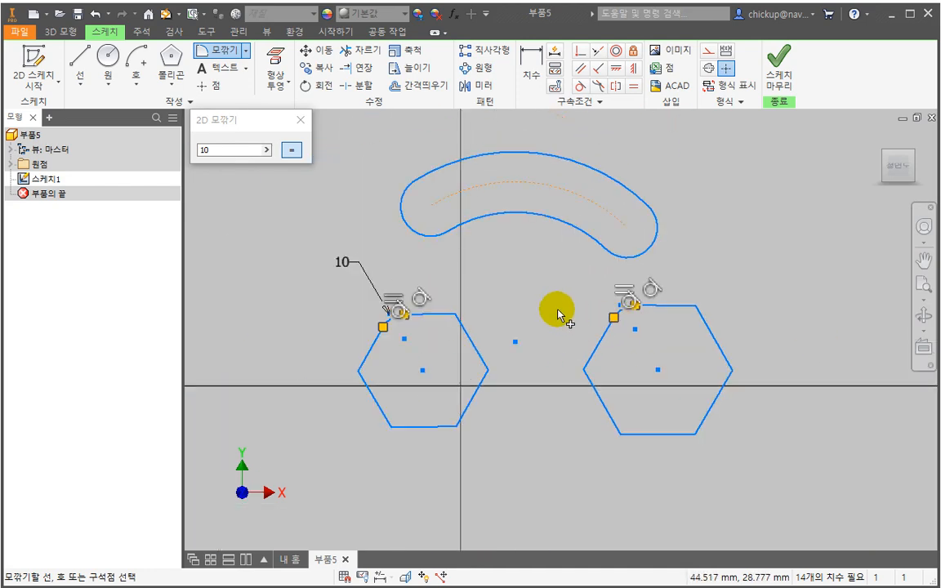
key("Escape")
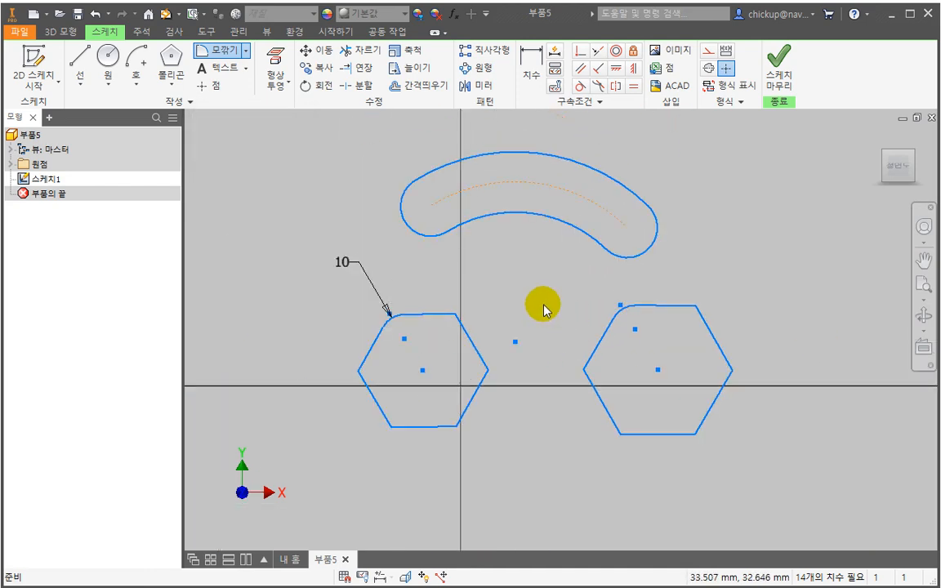
left_click(227, 54)
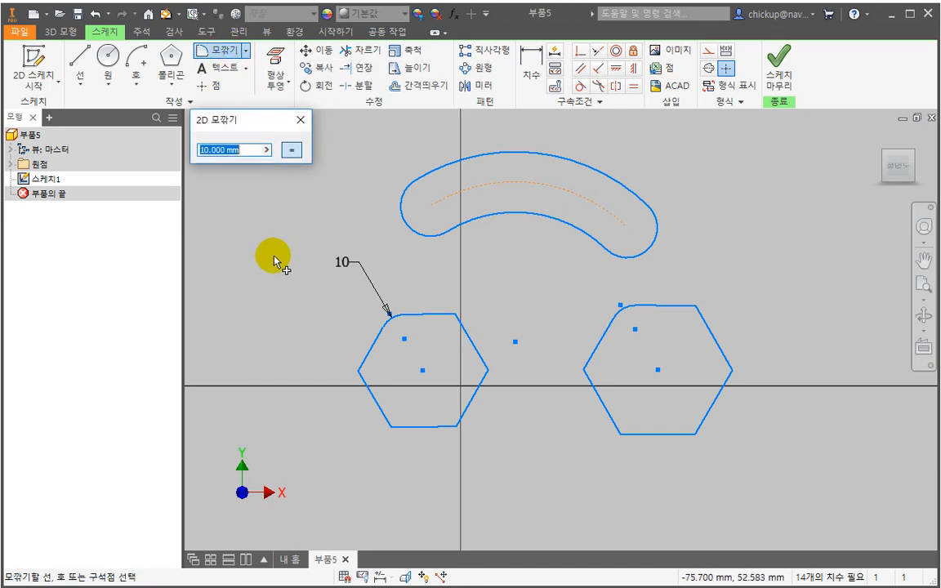
type("5")
key("Return")
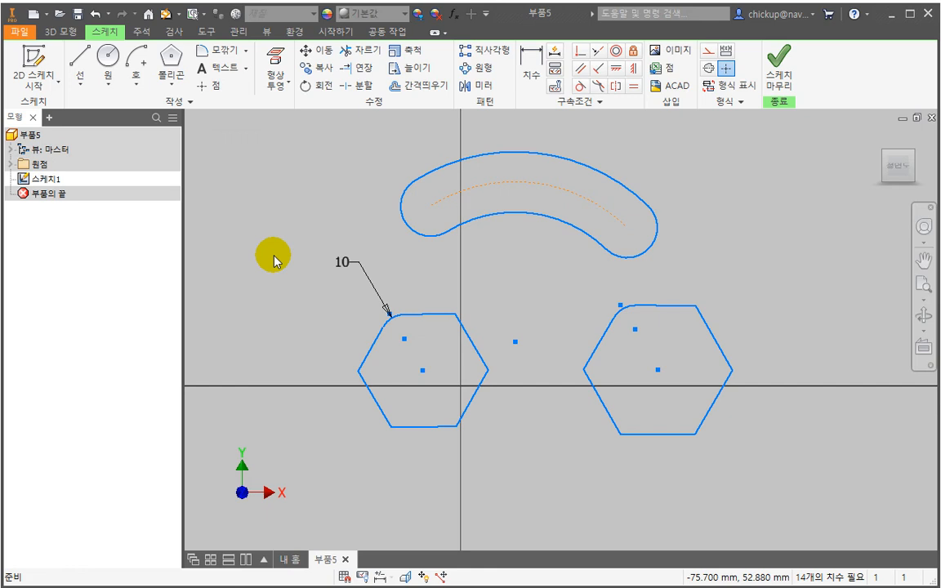
- Start a new 10 mm fillet set and round the right hexagon's rightmost and upper-right corners
left_click(222, 54)
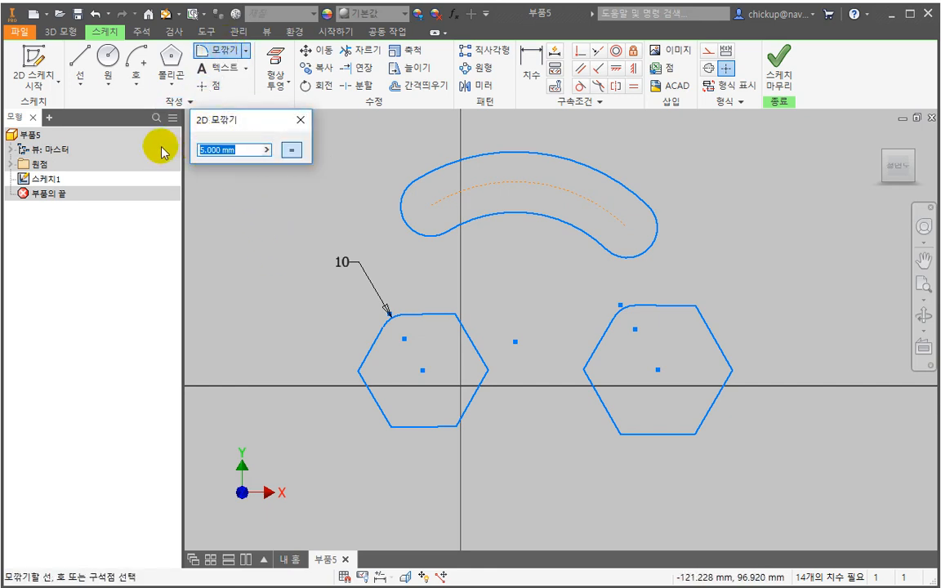
type("10")
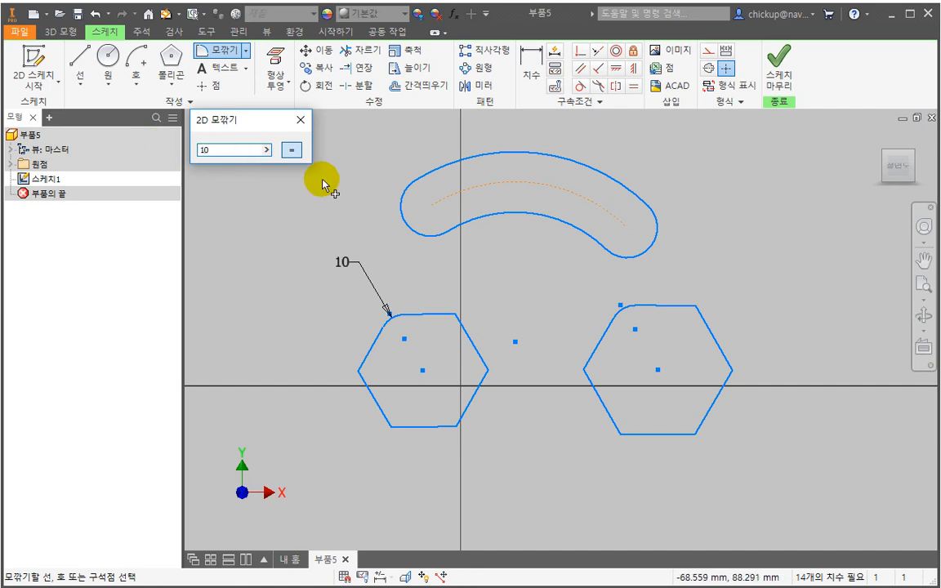
left_click(725, 359)
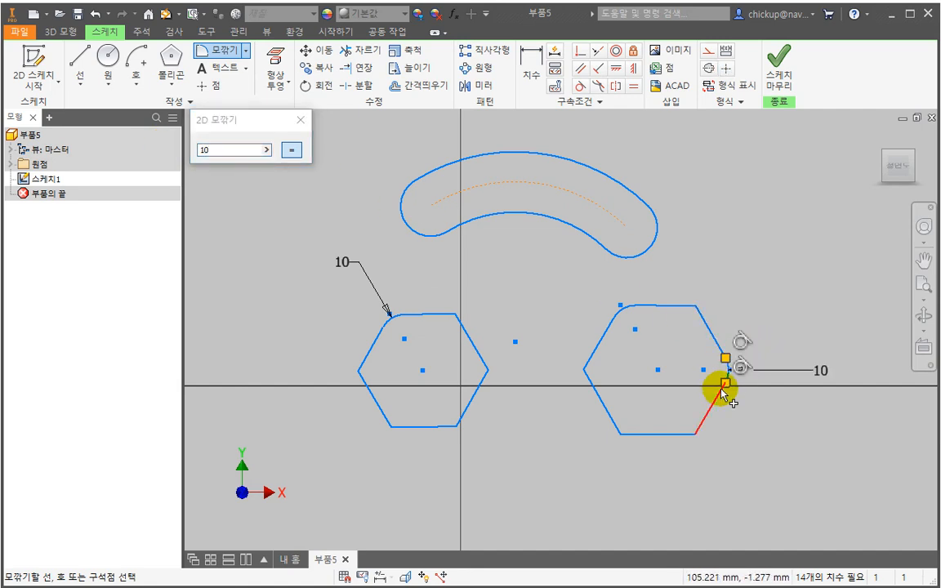
left_click(695, 310)
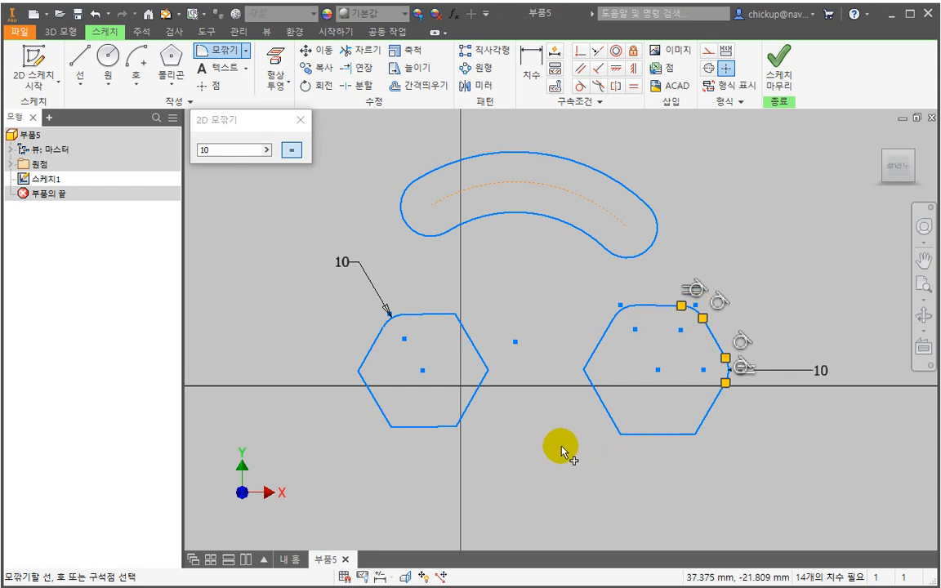
key("Escape")
- Examine the 2D Chamfer's equal-distance, two-distance and distance-and-angle options, and leave the command without chamfering a corner
left_click(245, 50)
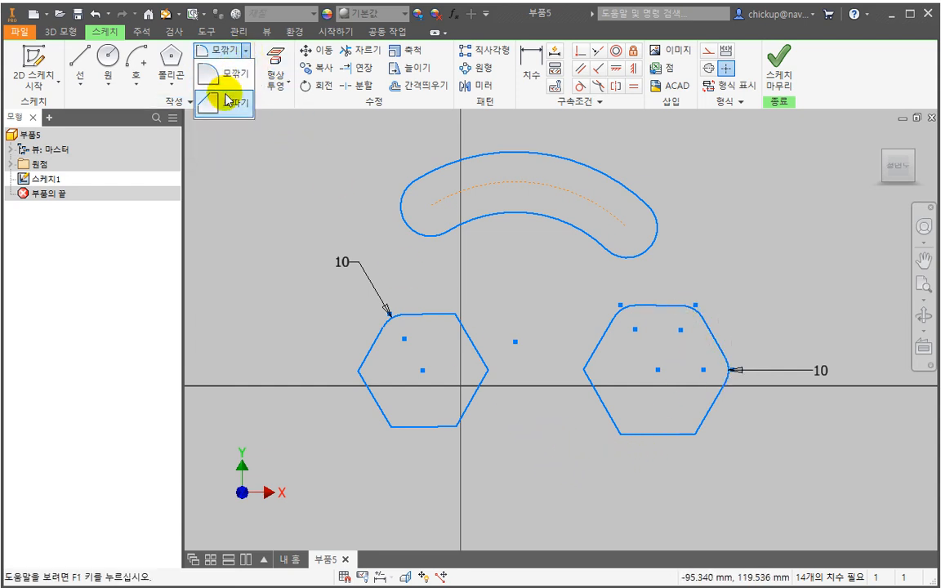
left_click(228, 100)
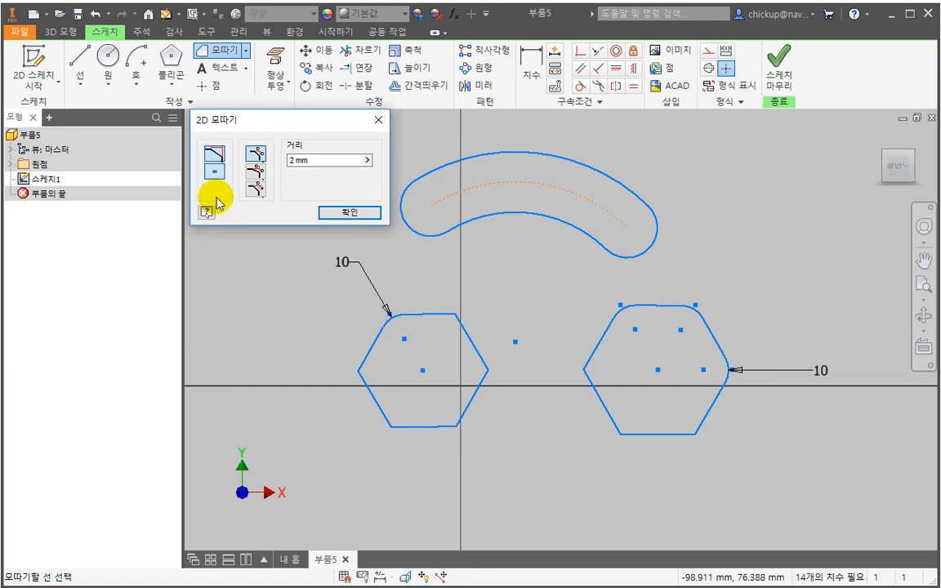
left_click(261, 173)
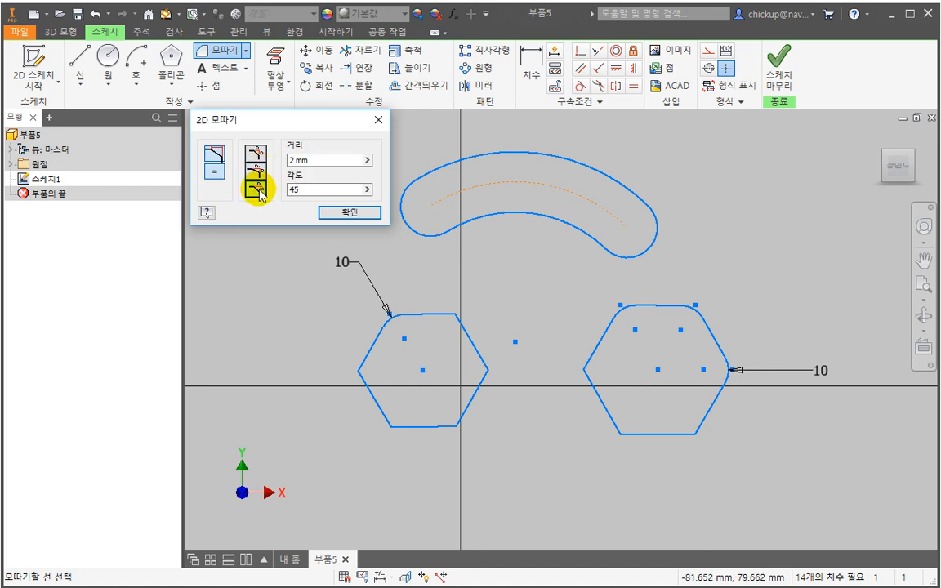
left_click(255, 153)
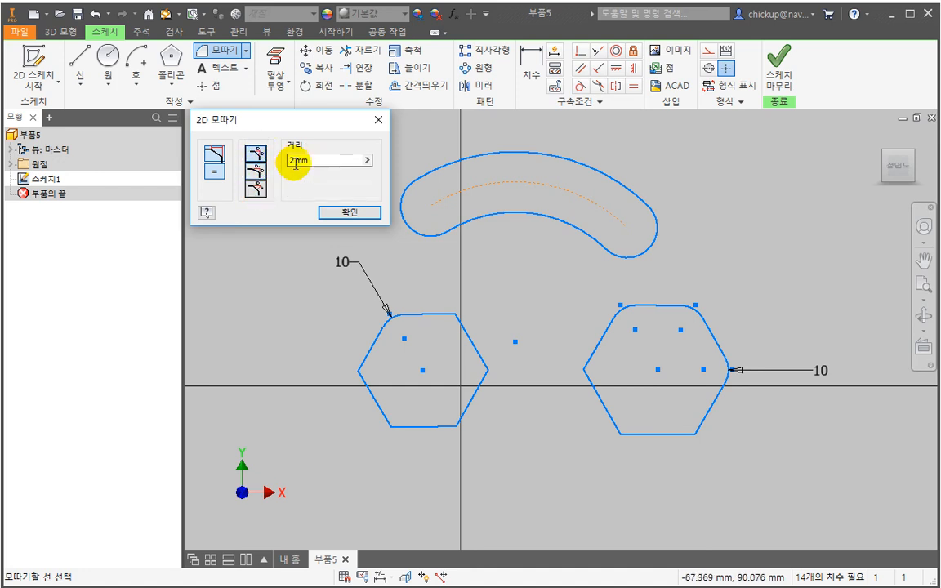
scroll(511, 311, "down", 3)
key("Escape")
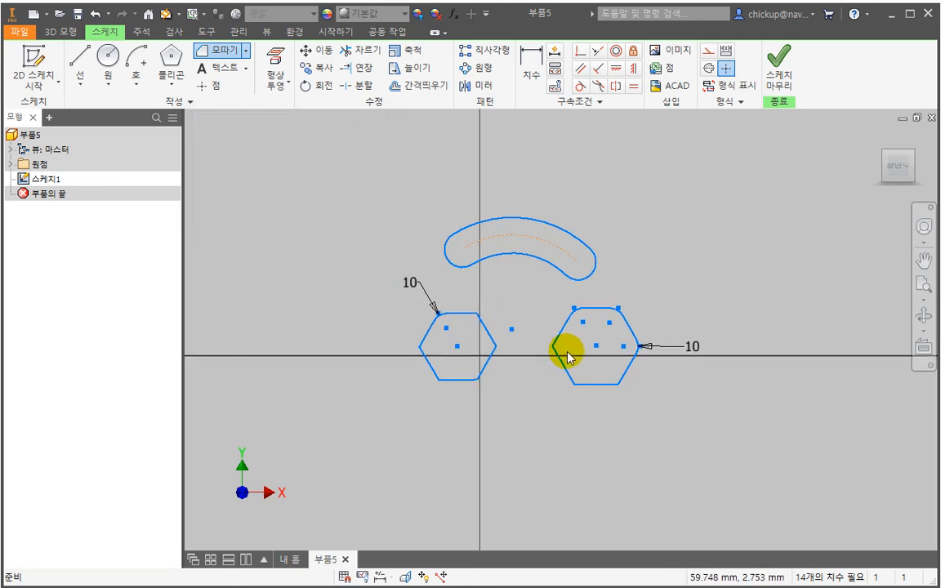
- Delete all existing sketch geometry and draw a two-point rectangle above the horizontal axis, spanning the vertical axis
key("ctrl+a")
key("Delete")
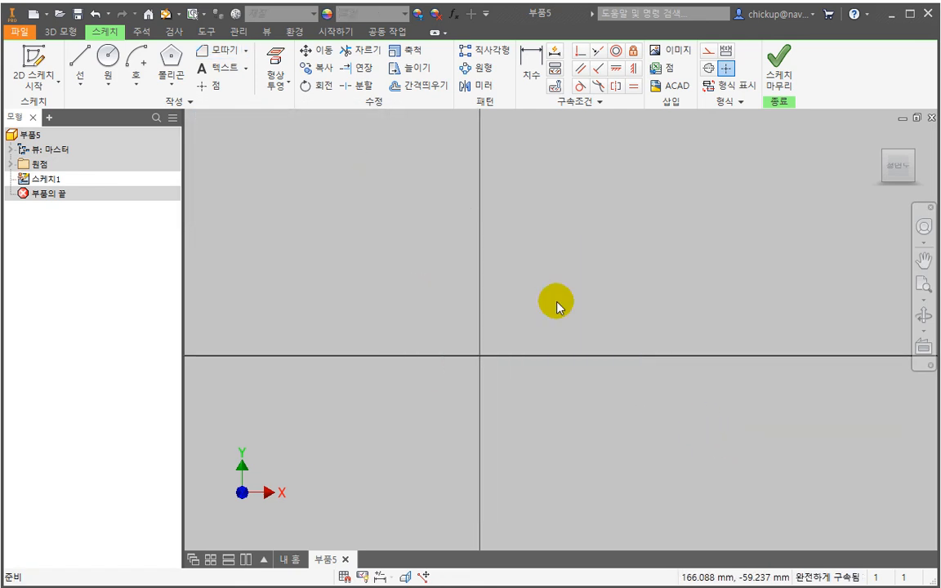
left_click(156, 84)
left_click(196, 167)
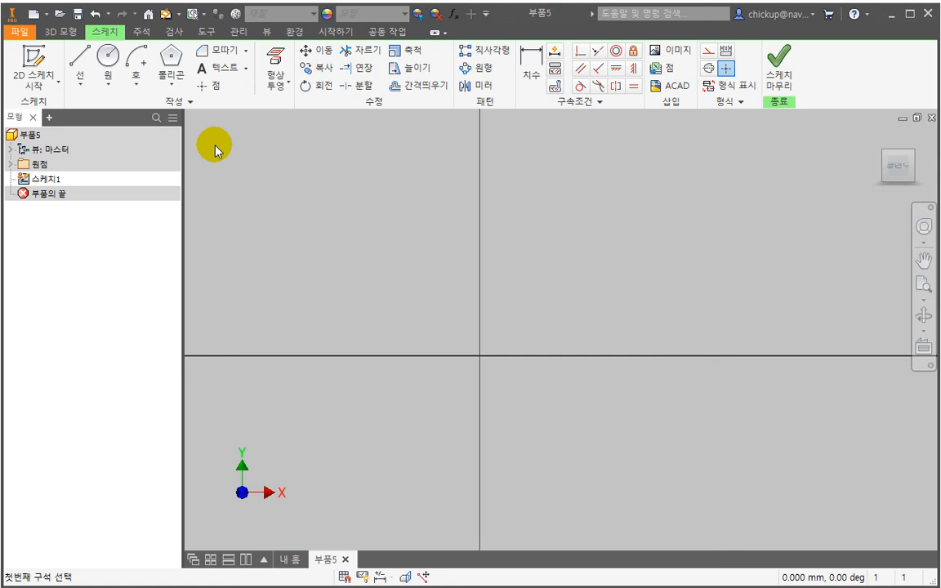
left_click(397, 200)
left_click(626, 327)
- Chamfer the rectangle's upper-left corner with an equal distance of 5 mm
left_click(236, 51)
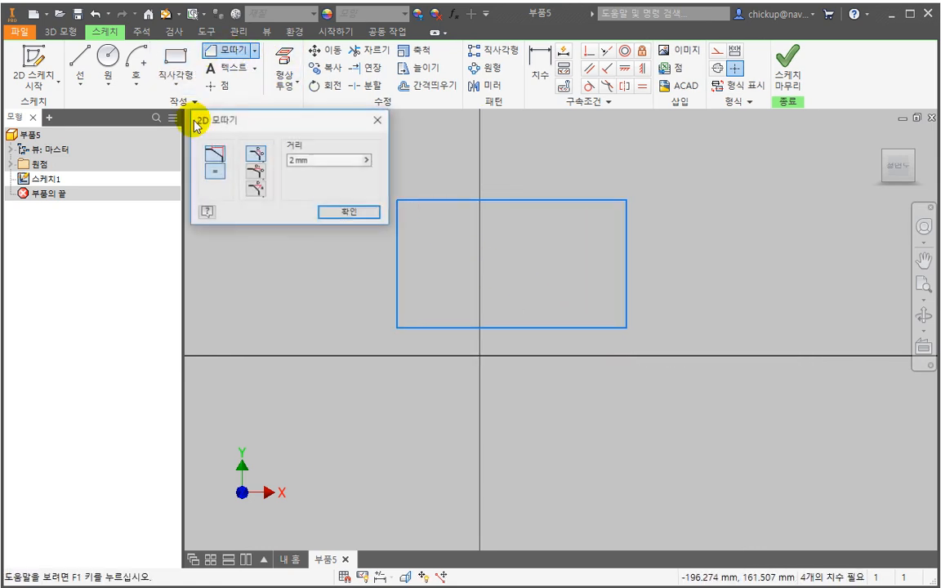
left_click_drag(311, 163, 270, 166)
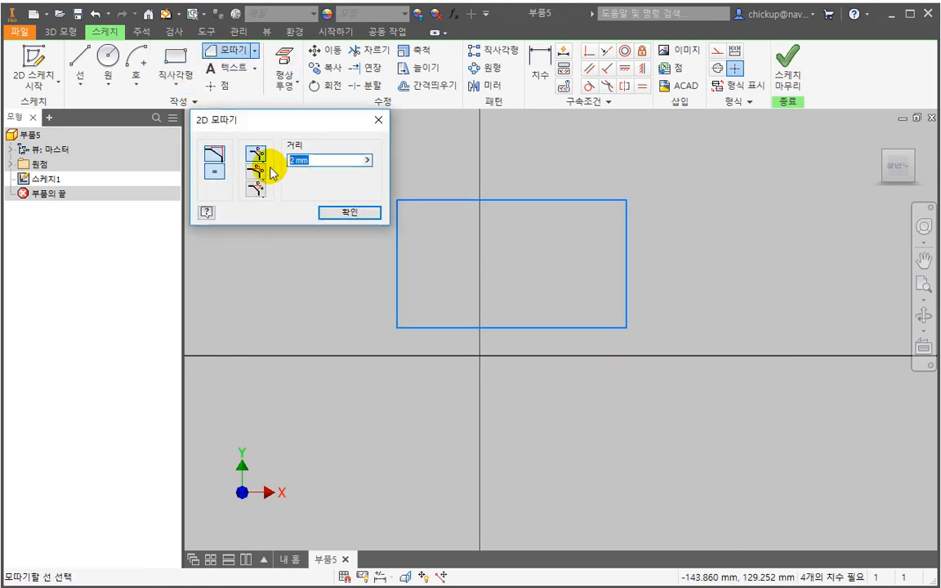
type("5")
middle_click_drag(420, 257, 462, 265)
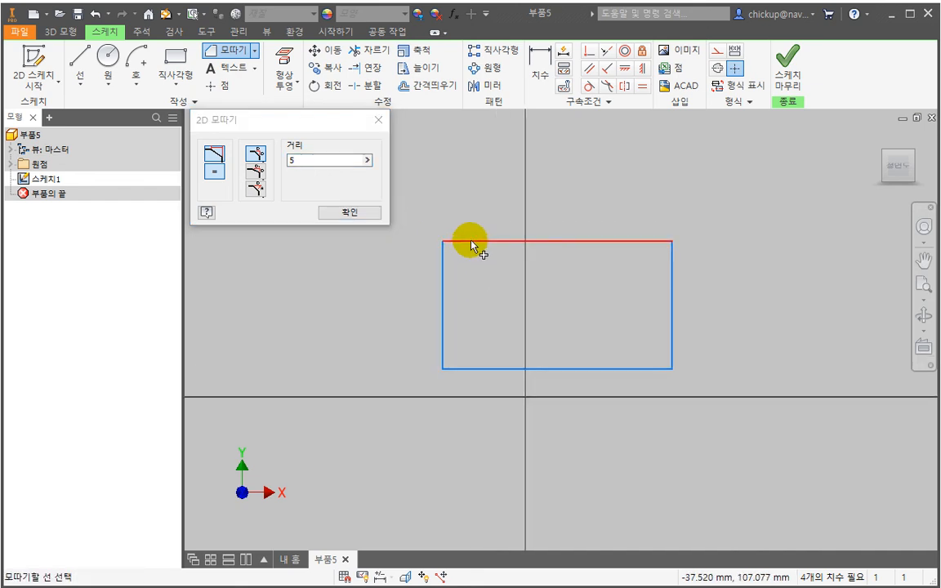
left_click(468, 242)
left_click(444, 271)
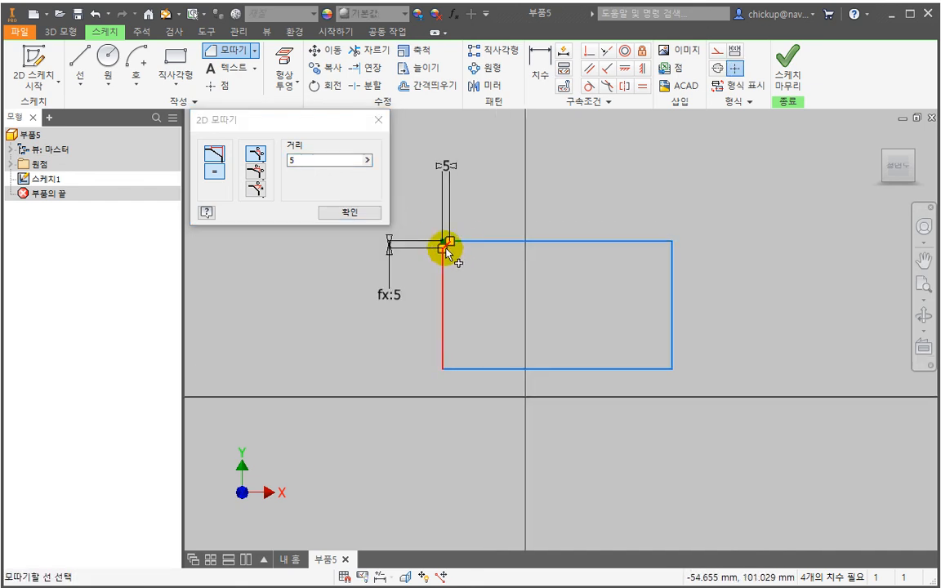
scroll(442, 247, "up", 4)
- Chamfer the rectangle's upper-right corner with two distances, 5 mm along the top edge and 15 mm down the right edge
left_click(255, 172)
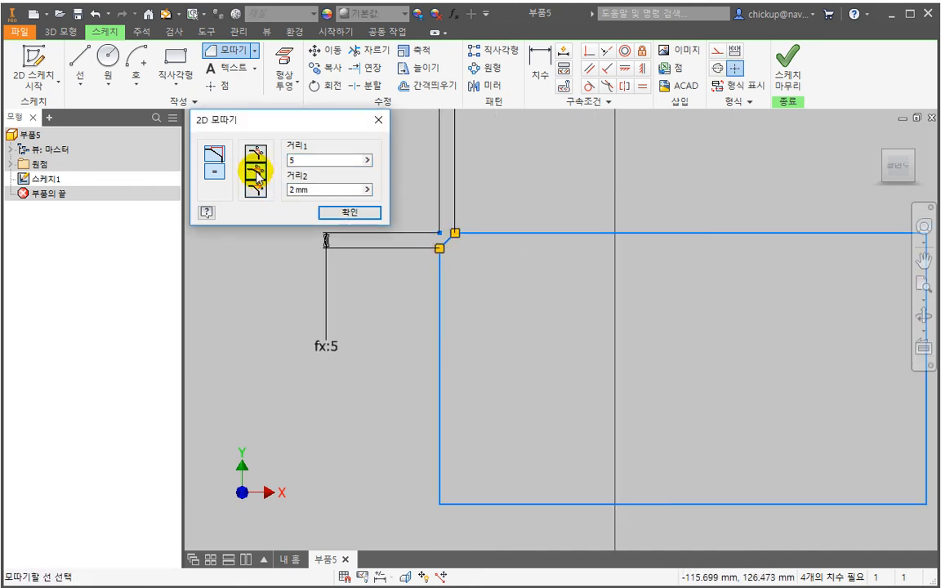
left_click_drag(336, 189, 272, 189)
type("15")
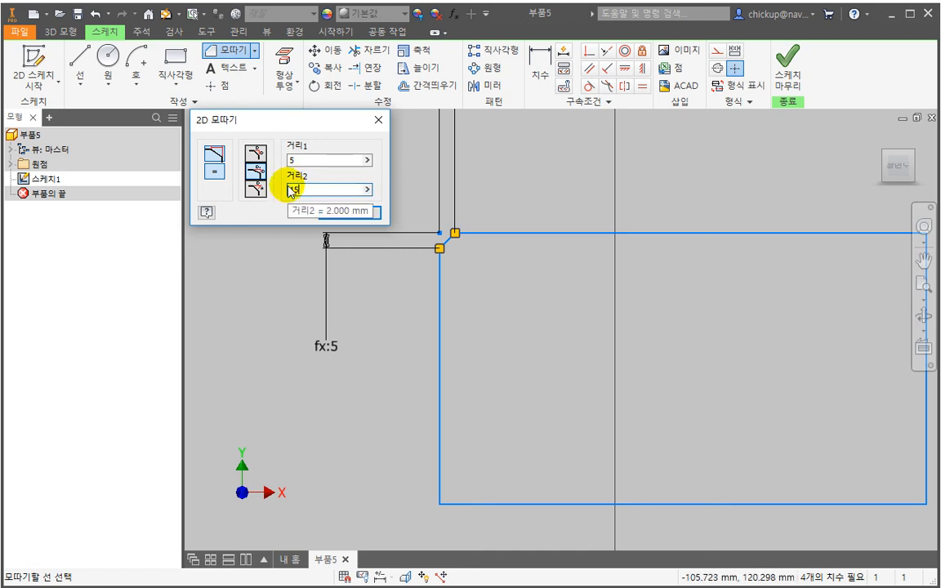
scroll(508, 320, "down", 3)
scroll(658, 315, "up", 5)
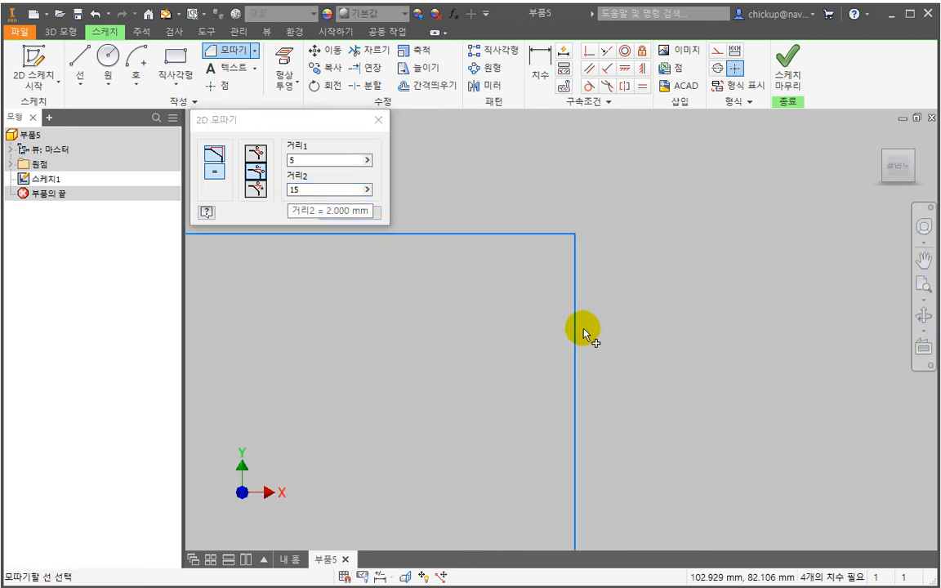
left_click(540, 237)
left_click(574, 273)
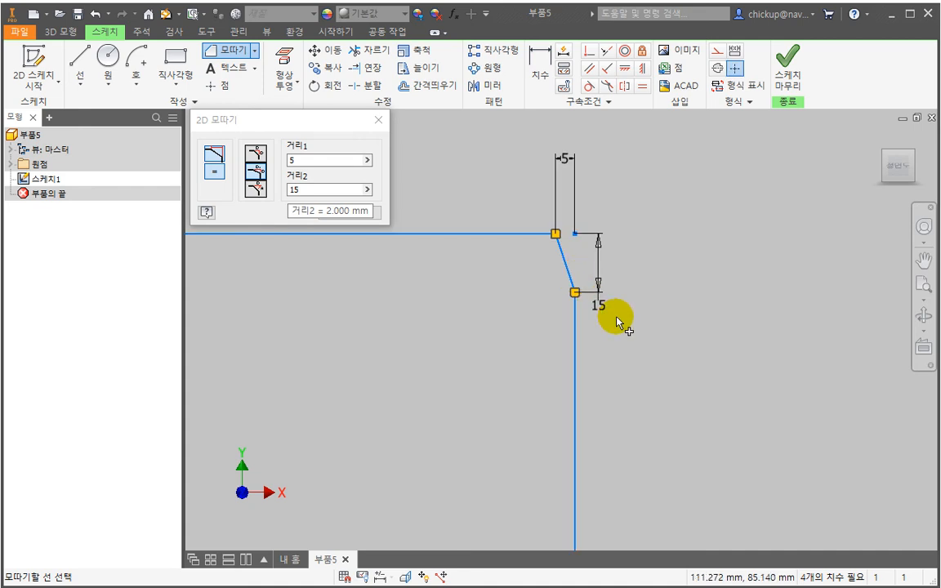
- Chamfer the rectangle's lower-left corner by distance and angle, 15 mm along the bottom edge at 30 degrees, and finish the command
left_click(257, 189)
type("30")
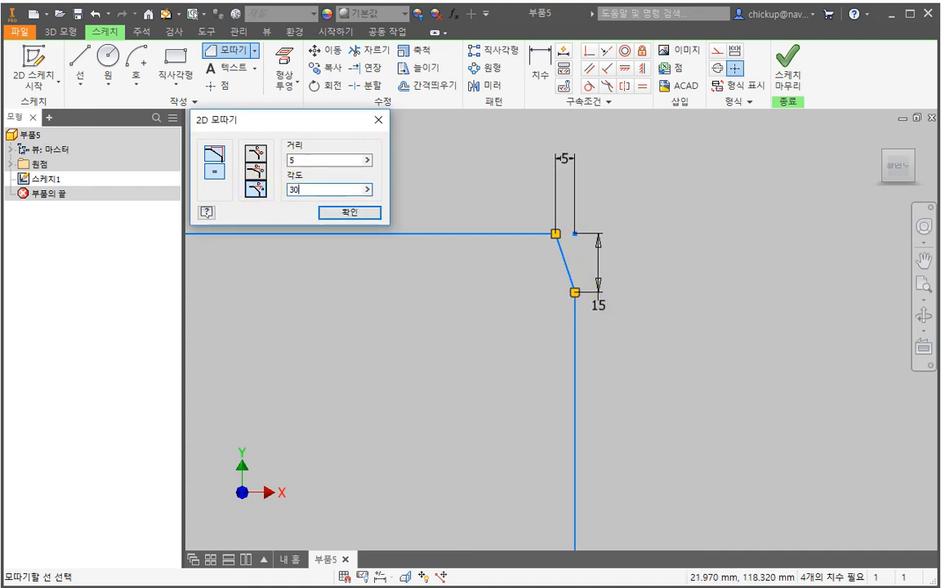
left_click(294, 160)
type("15")
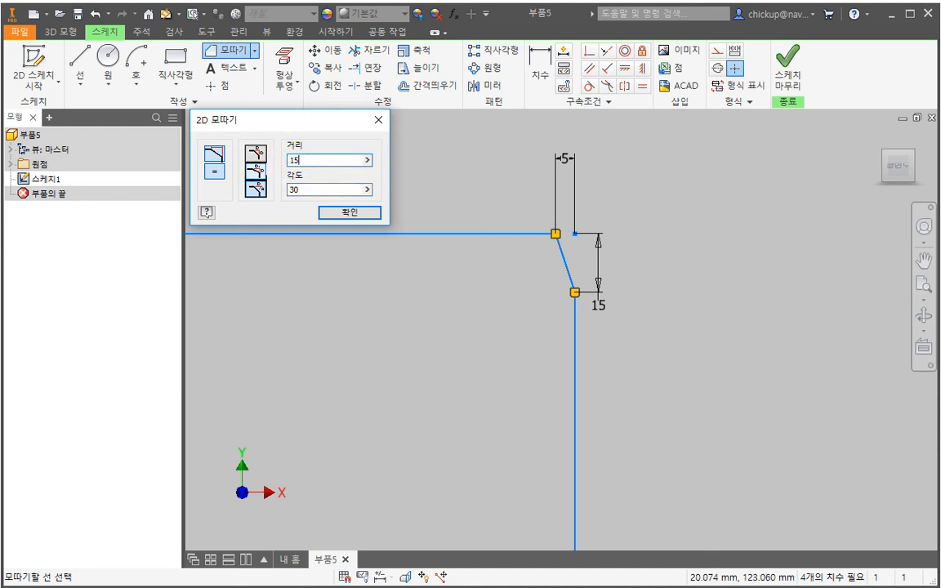
scroll(504, 387, "down", 6)
middle_click_drag(476, 393, 535, 362)
scroll(477, 384, "up", 5)
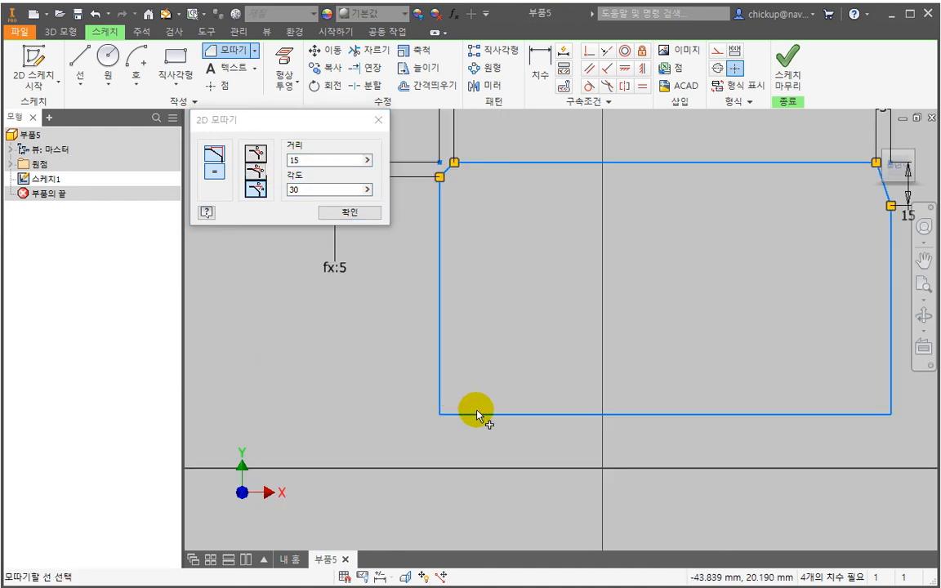
left_click(476, 413)
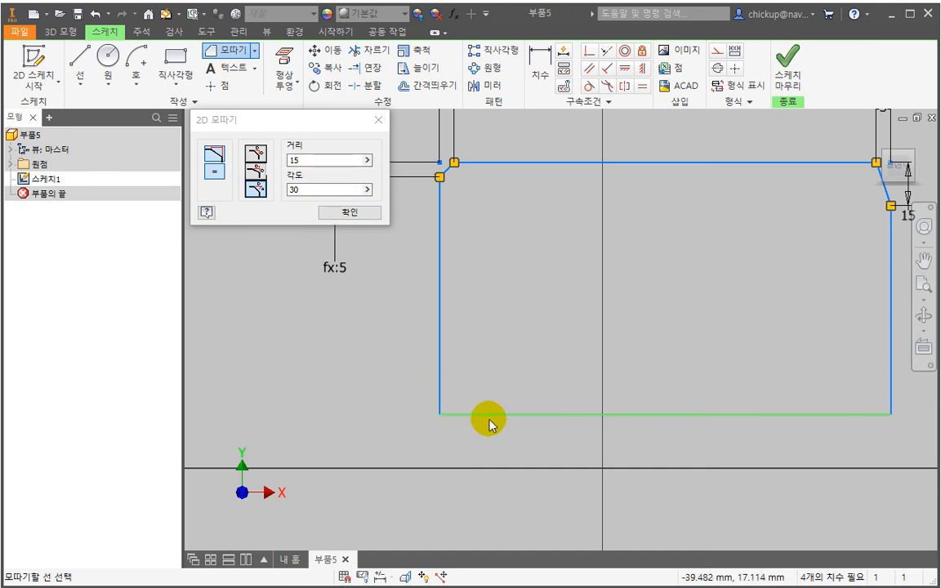
left_click(438, 383)
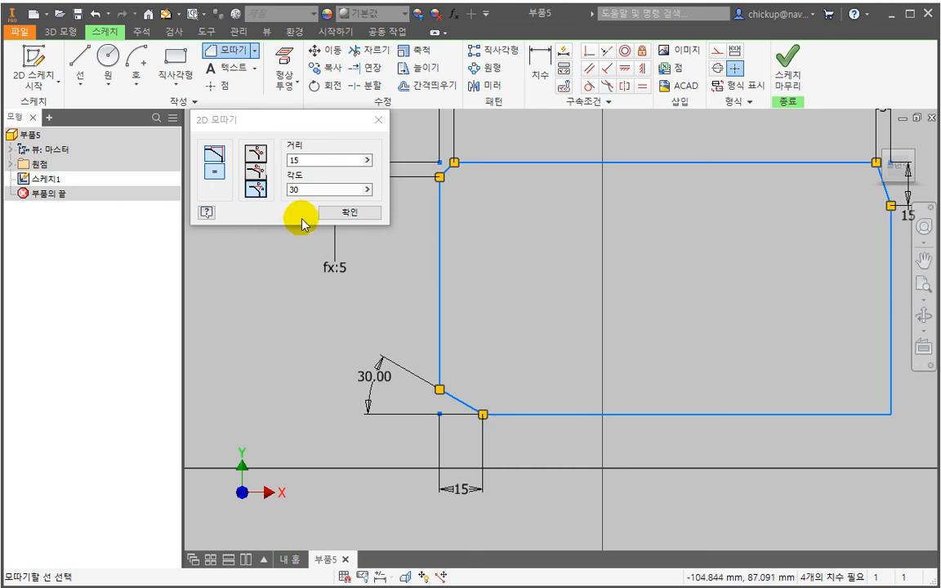
left_click(336, 212)
scroll(508, 332, "down", 3)
mouse_move(550, 320)
middle_mouse_down()
mouse_move(478, 341)
mouse_move(507, 337)
mouse_move(488, 337)
middle_mouse_up()
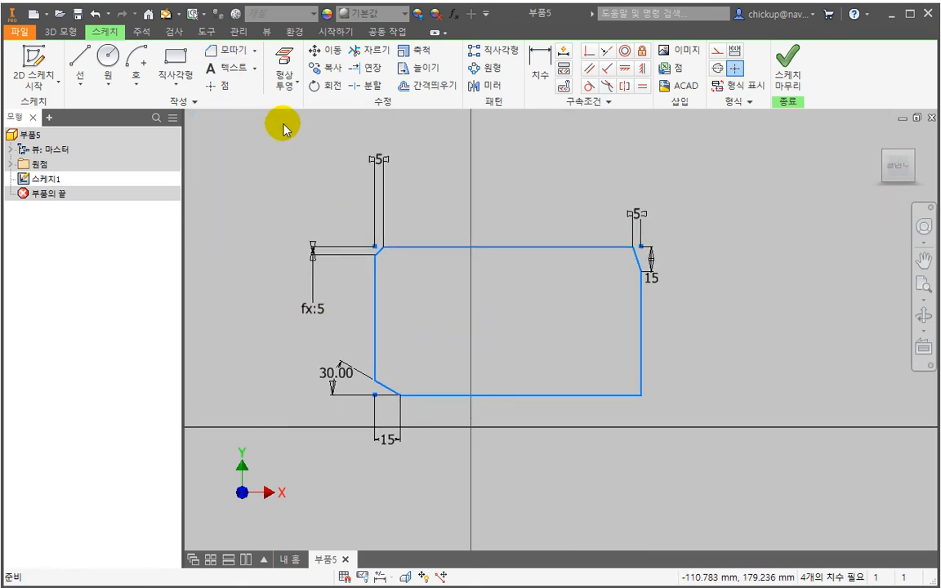
- Examine the Text tool's formatting options for a text location above the rectangle, and leave the command without adding text
left_click(255, 69)
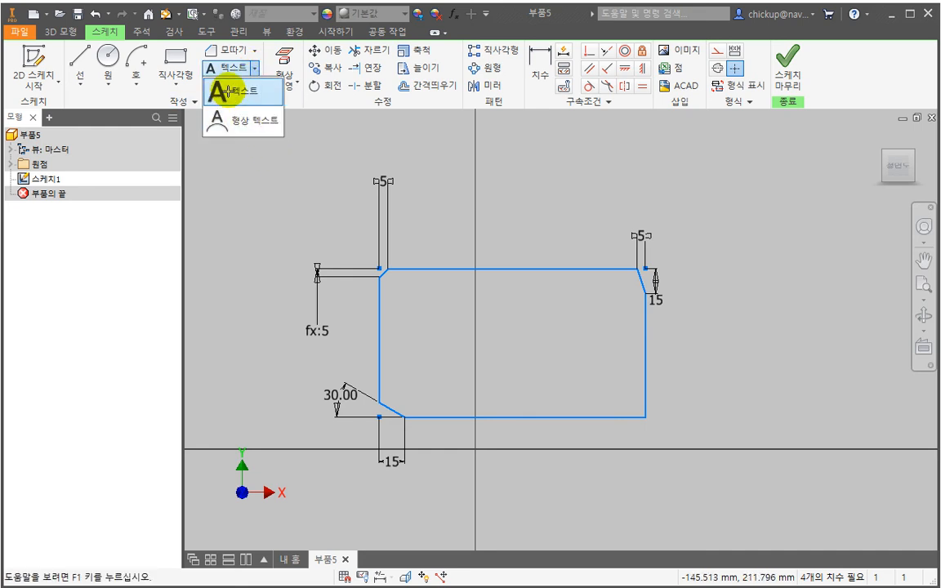
left_click(228, 90)
left_click(538, 192)
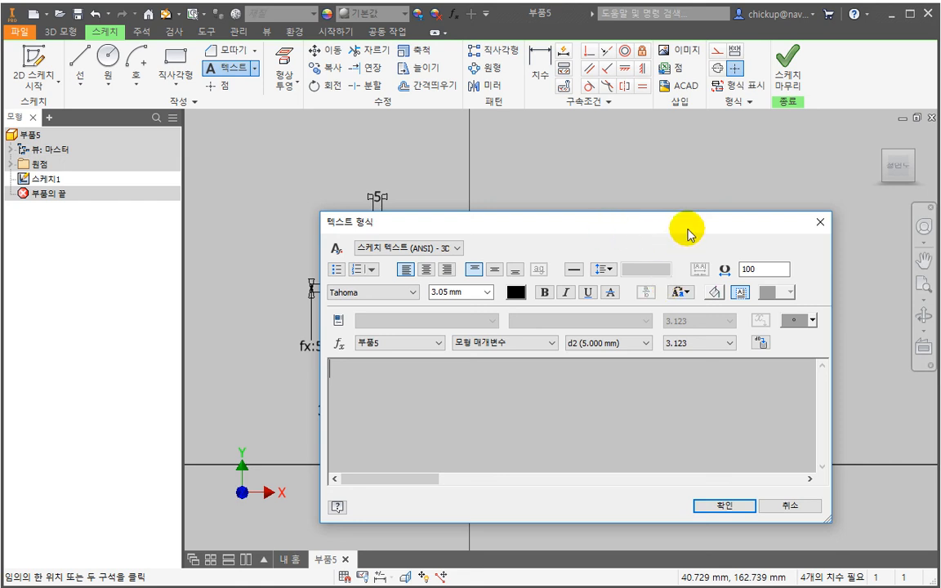
left_click_drag(688, 227, 662, 196)
key("Escape")
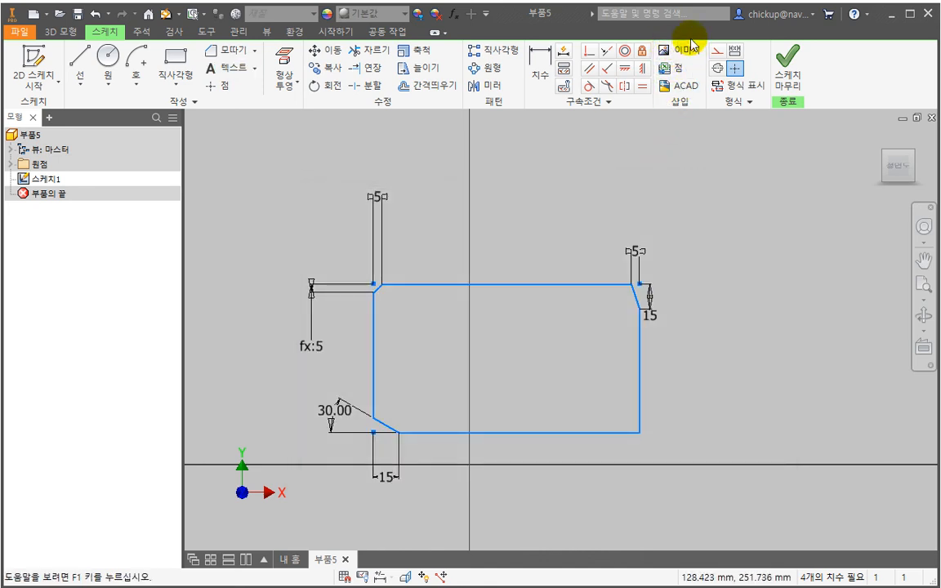
mouse_move(515, 210)
middle_mouse_down()
mouse_move(529, 200)
mouse_move(498, 231)
middle_mouse_up()
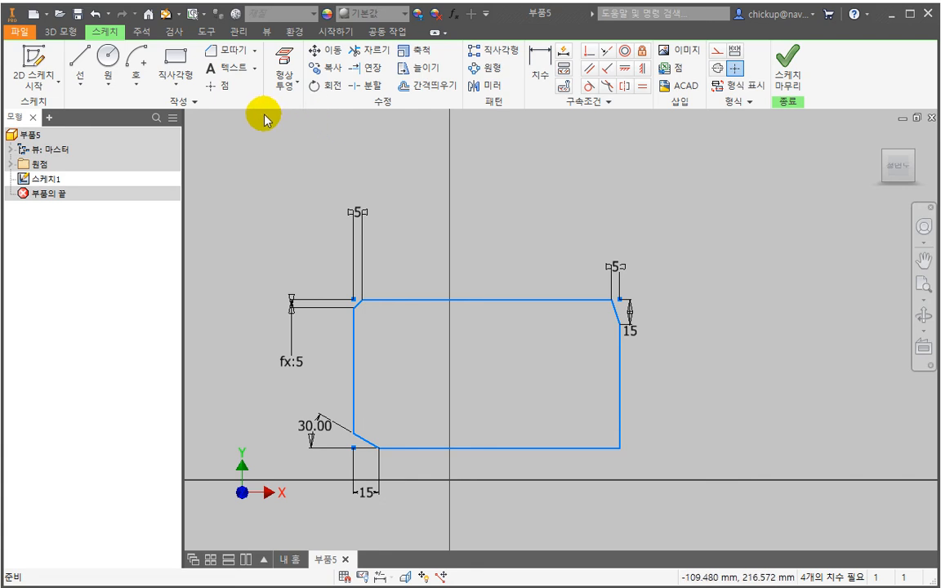
mouse_move(547, 323)
middle_mouse_down()
mouse_move(543, 295)
mouse_move(542, 303)
middle_mouse_up()
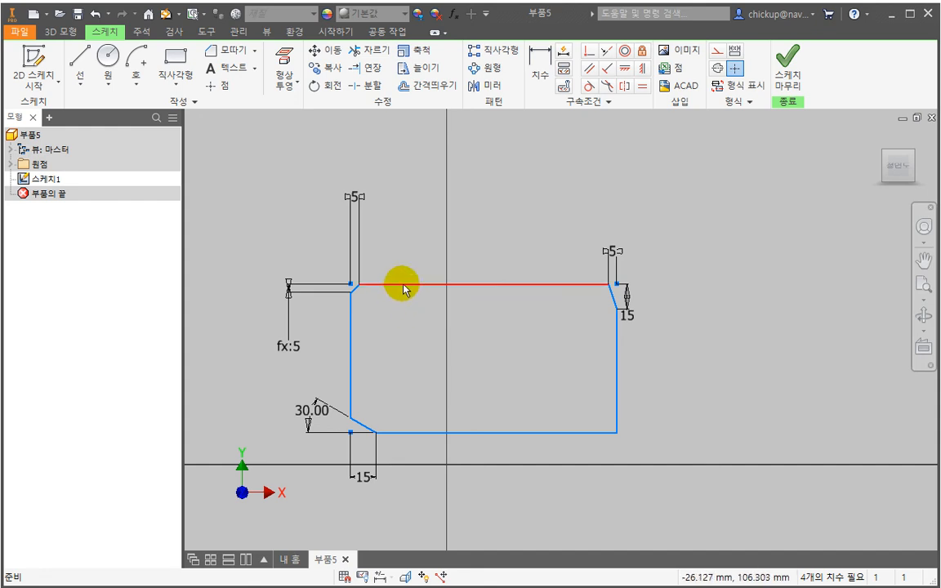
middle_click_drag(405, 290, 452, 268)
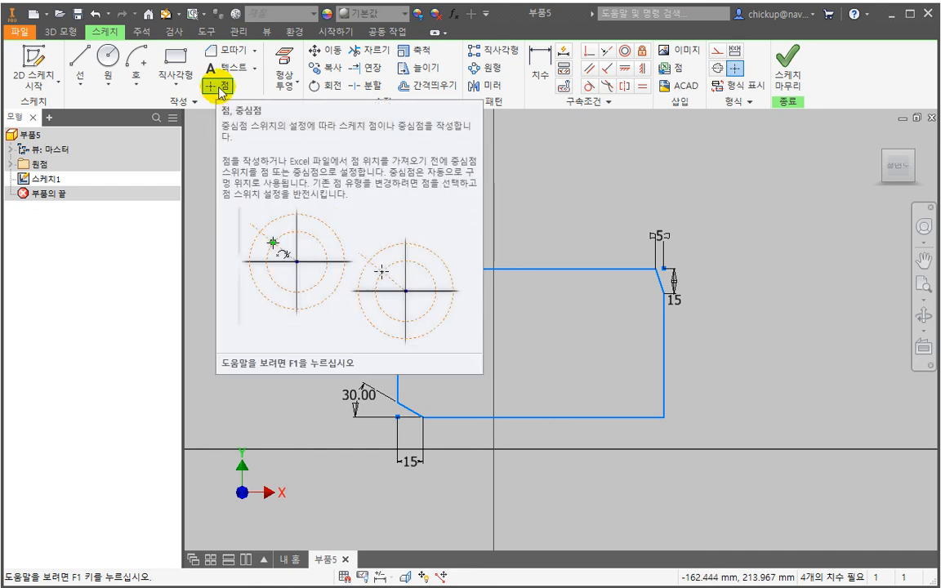
- Place nine scattered sketch points, one inside the rectangle and eight above and to the right of it, and end the Point command
left_click(221, 87)
left_click(563, 163)
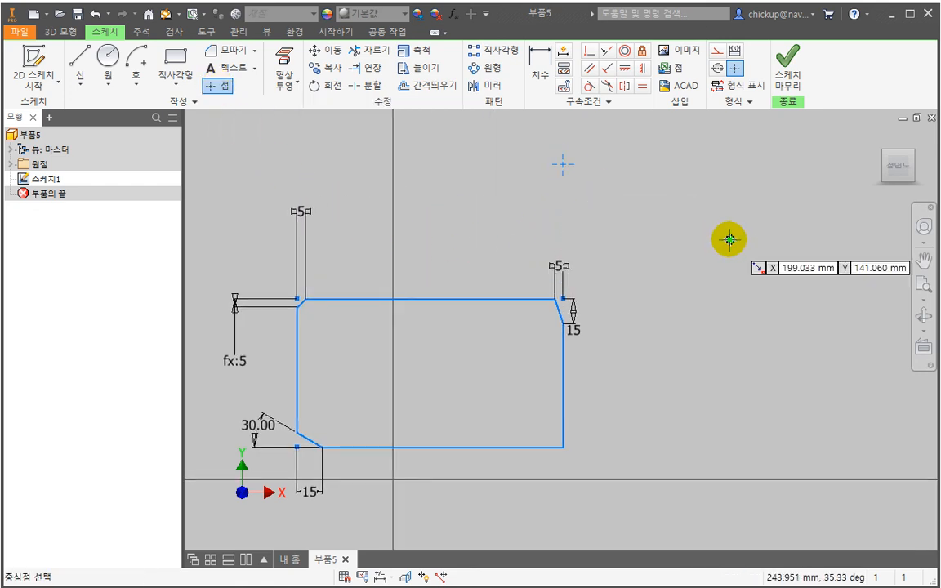
left_click(729, 240)
left_click(681, 385)
left_click(617, 219)
left_click(748, 178)
left_click(807, 303)
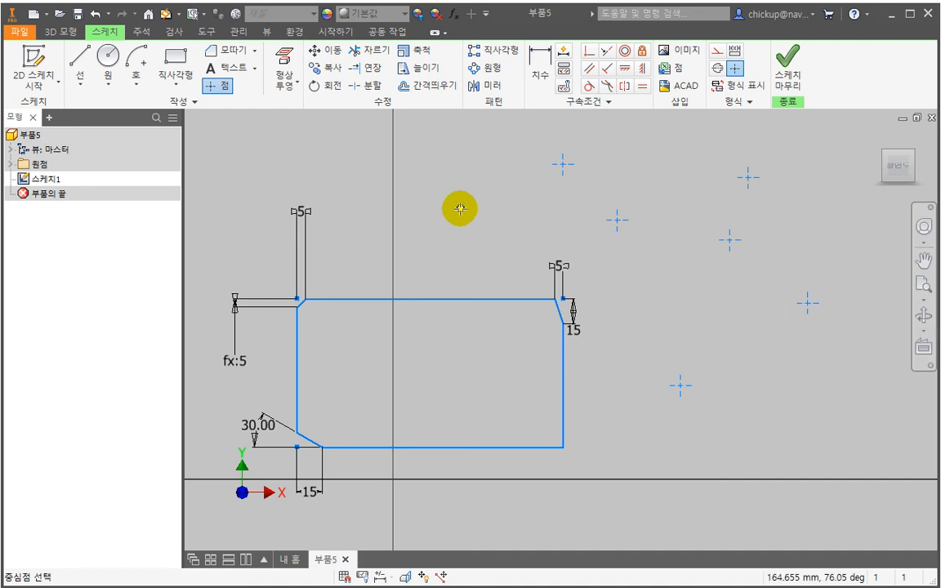
left_click(460, 209)
left_click(424, 350)
left_click(653, 324)
key("Escape")
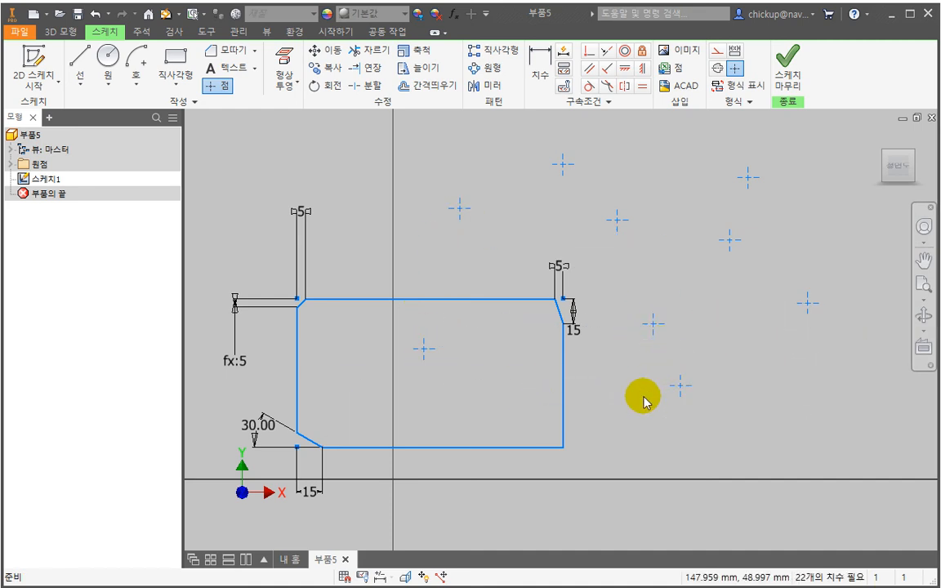
scroll(643, 398, "down", 3)
scroll(660, 375, "up", 2)
scroll(668, 378, "down", 2)
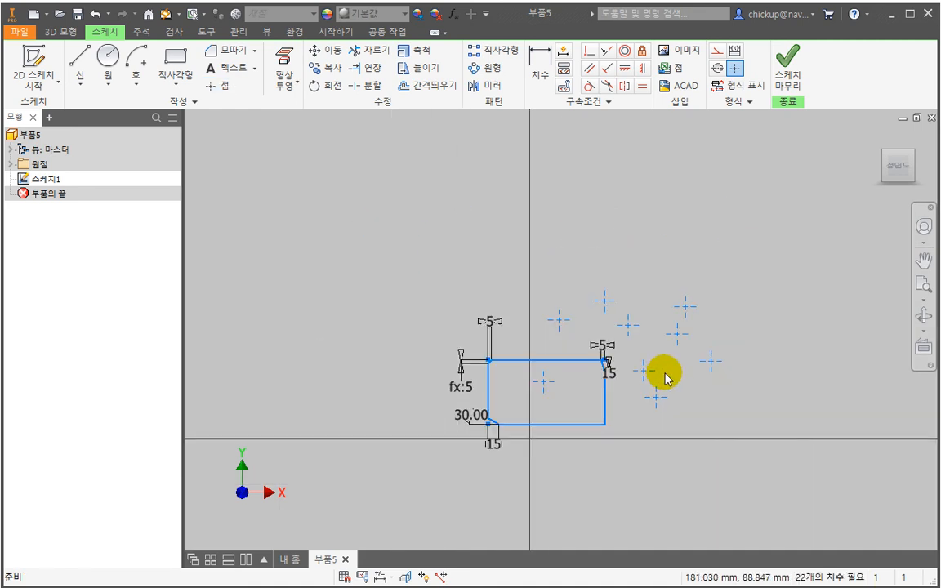
middle_click_drag(667, 378, 643, 346)
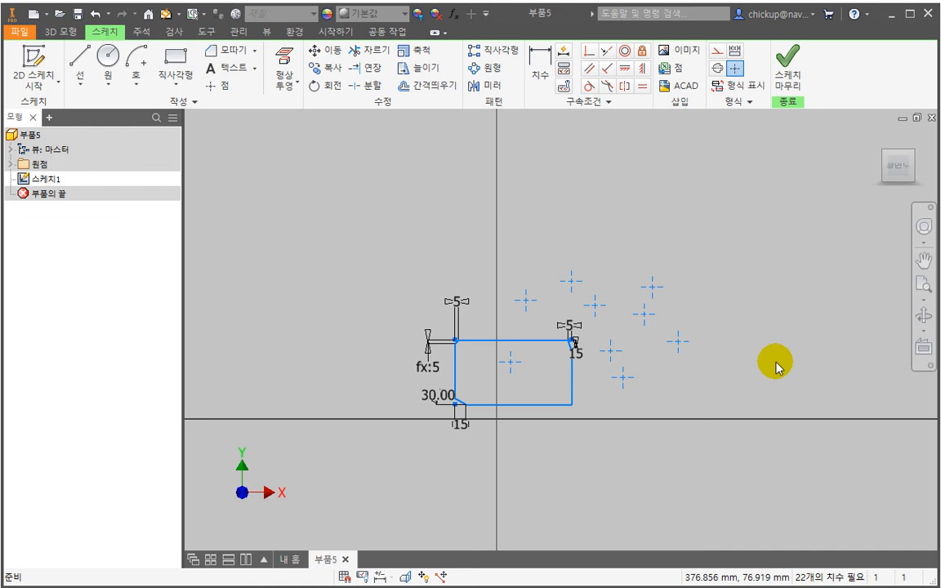